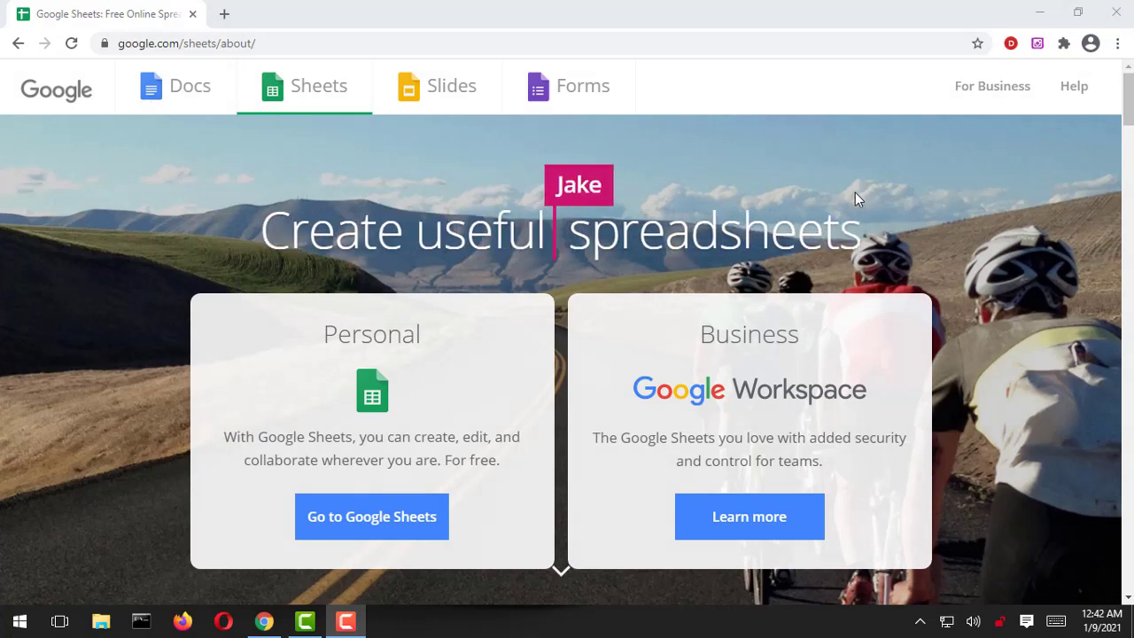
Step: Scroll the Sheets About page from the hero banner down to the 'Do more together' section
scroll(863, 194, "down", 6)
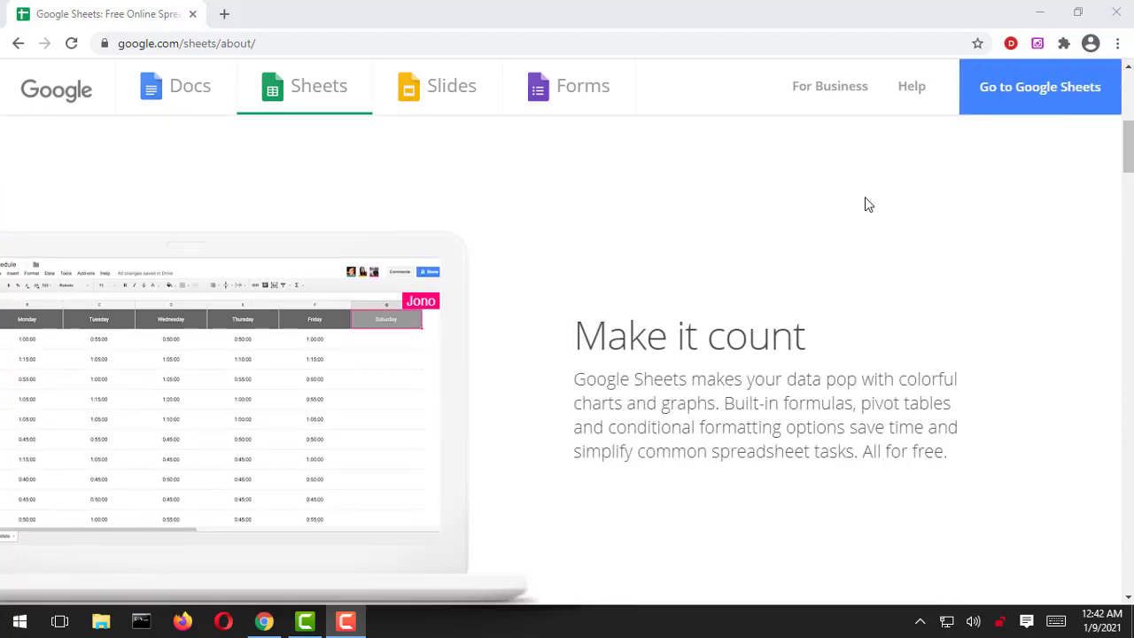
scroll(868, 205, "down", 1)
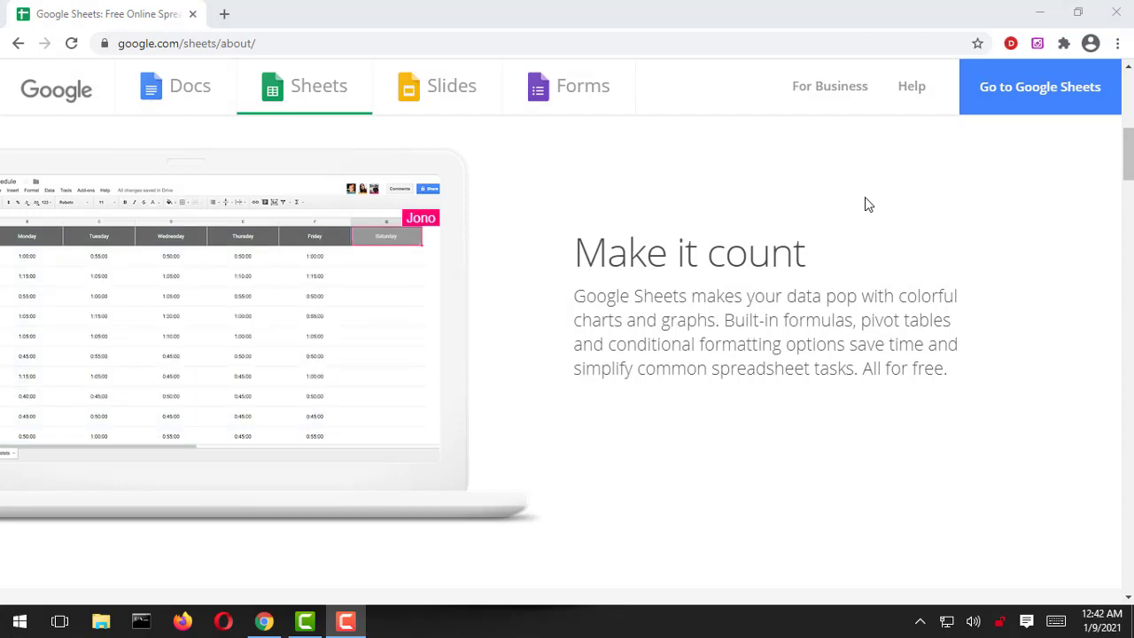
scroll(864, 198, "down", 5)
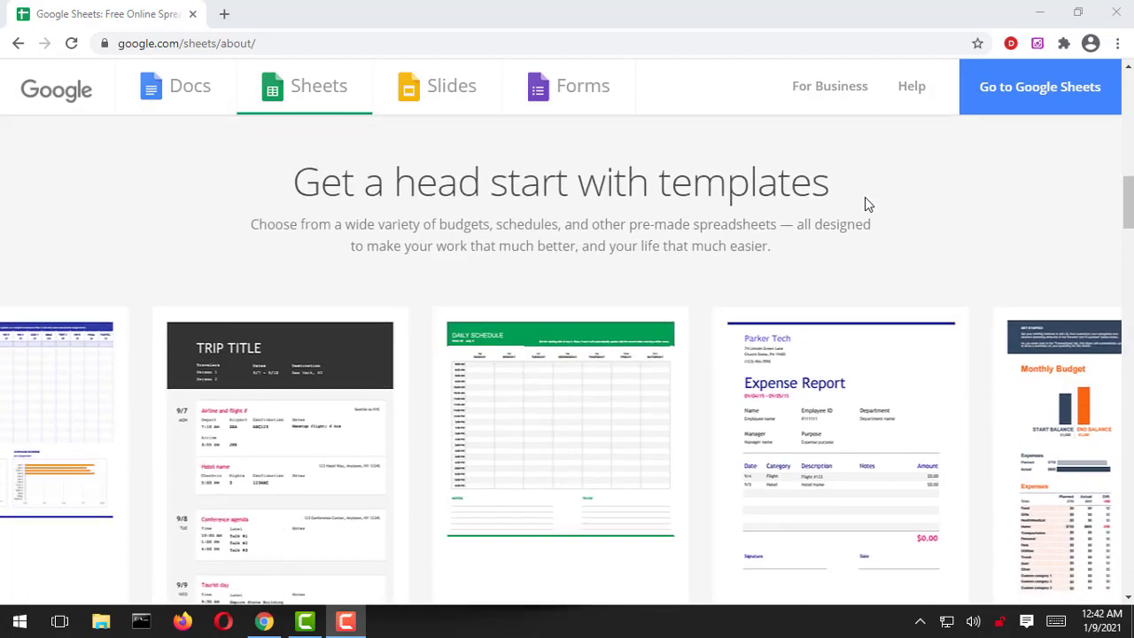
scroll(865, 203, "down", 1)
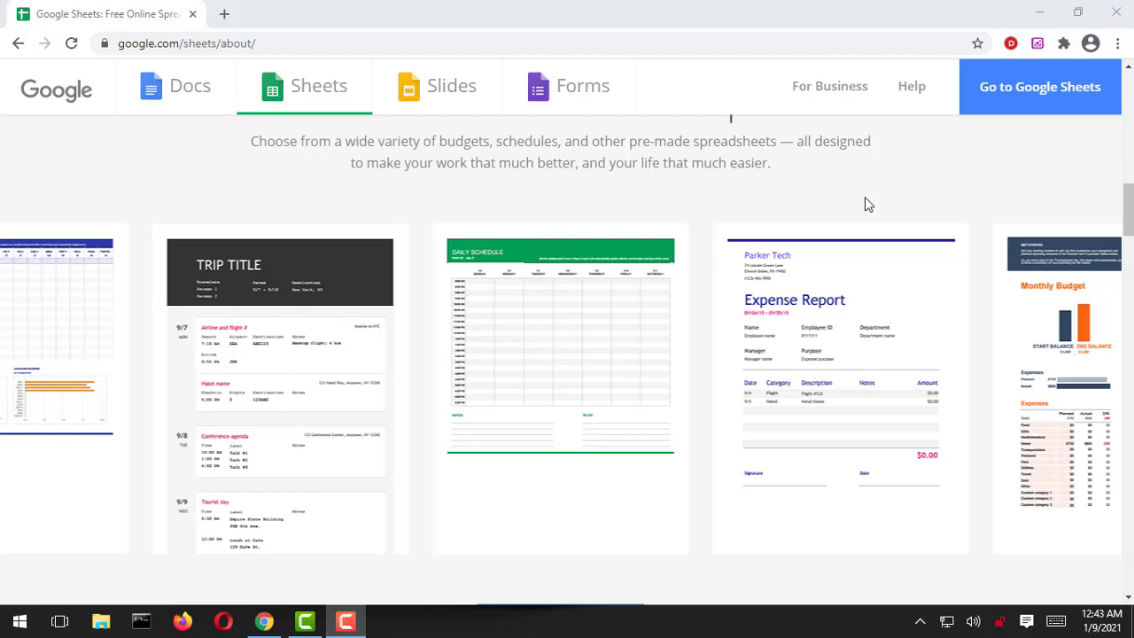
scroll(866, 198, "down", 7)
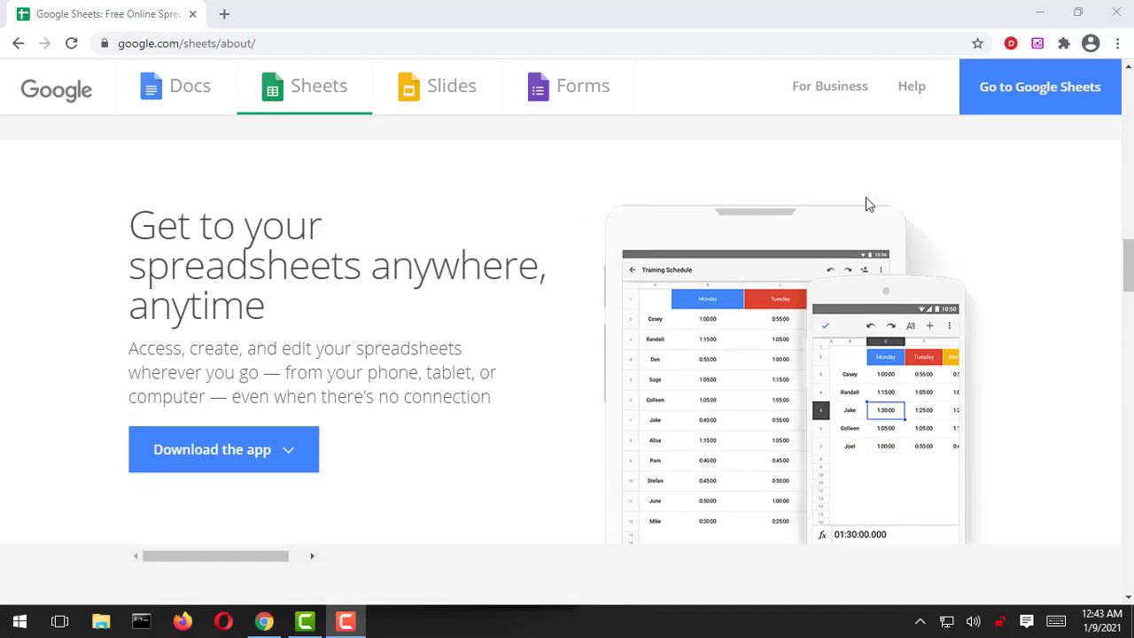
scroll(868, 205, "down", 1)
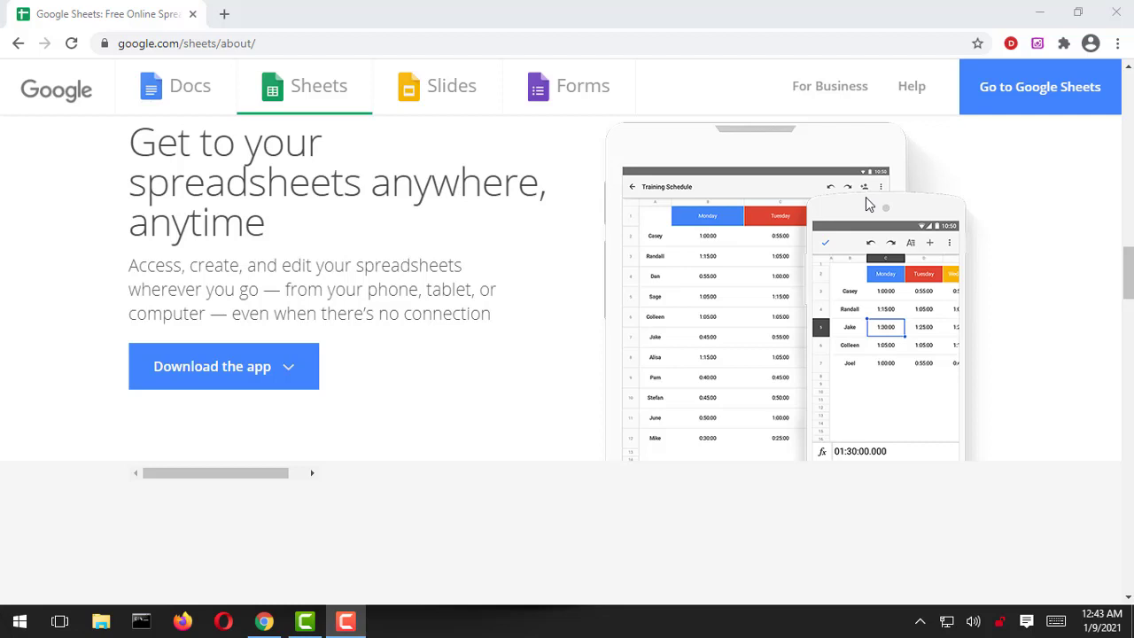
scroll(869, 204, "down", 2)
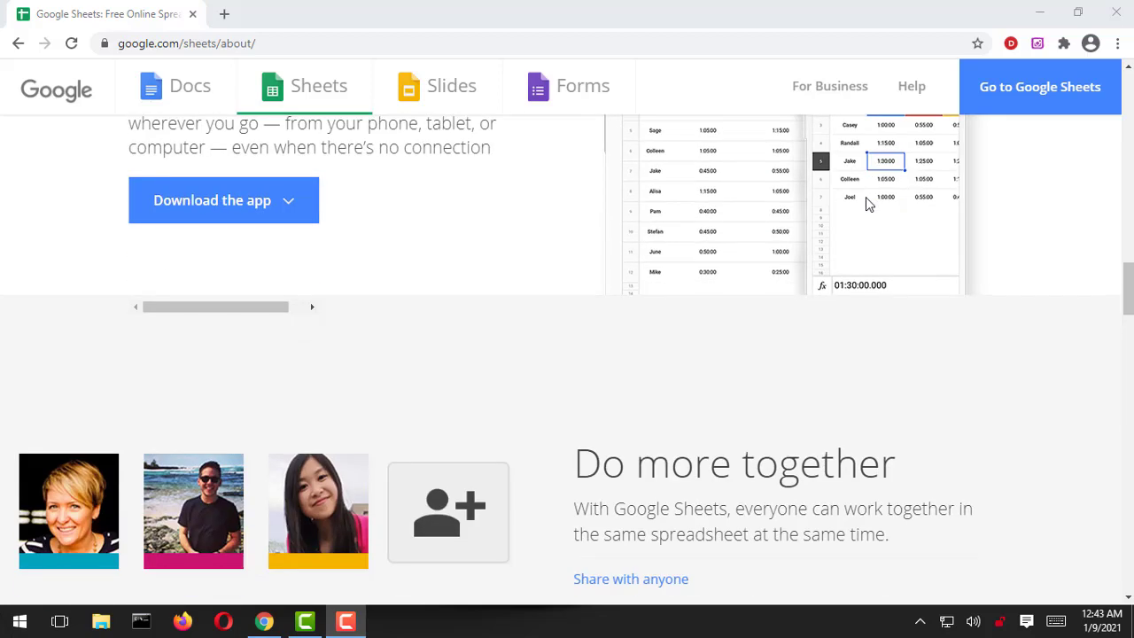
Step: Scroll on past 'Works with Excel', 'Insights, instantly' and add-ons to 'Get started now'
scroll(868, 204, "up", 2)
scroll(868, 205, "down", 4)
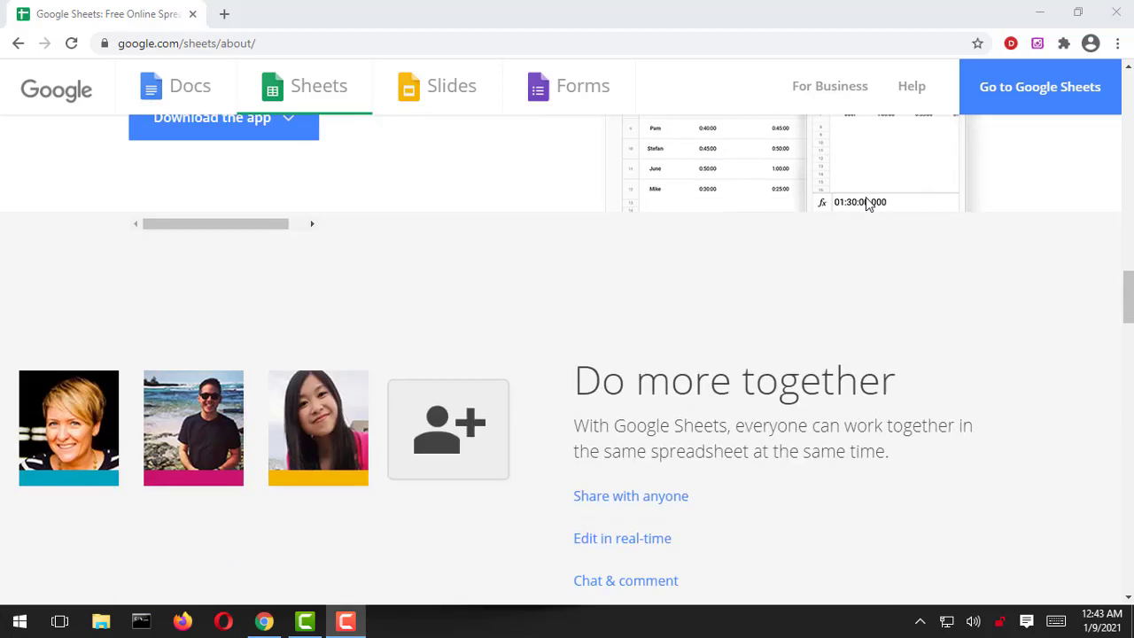
scroll(869, 205, "down", 1)
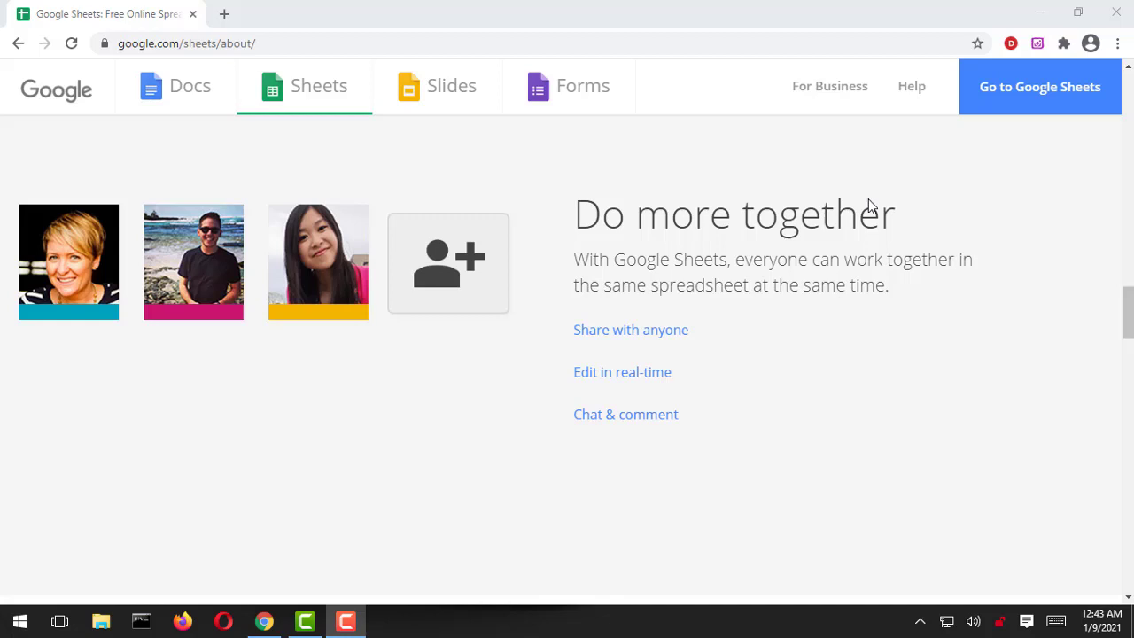
scroll(865, 209, "down", 6)
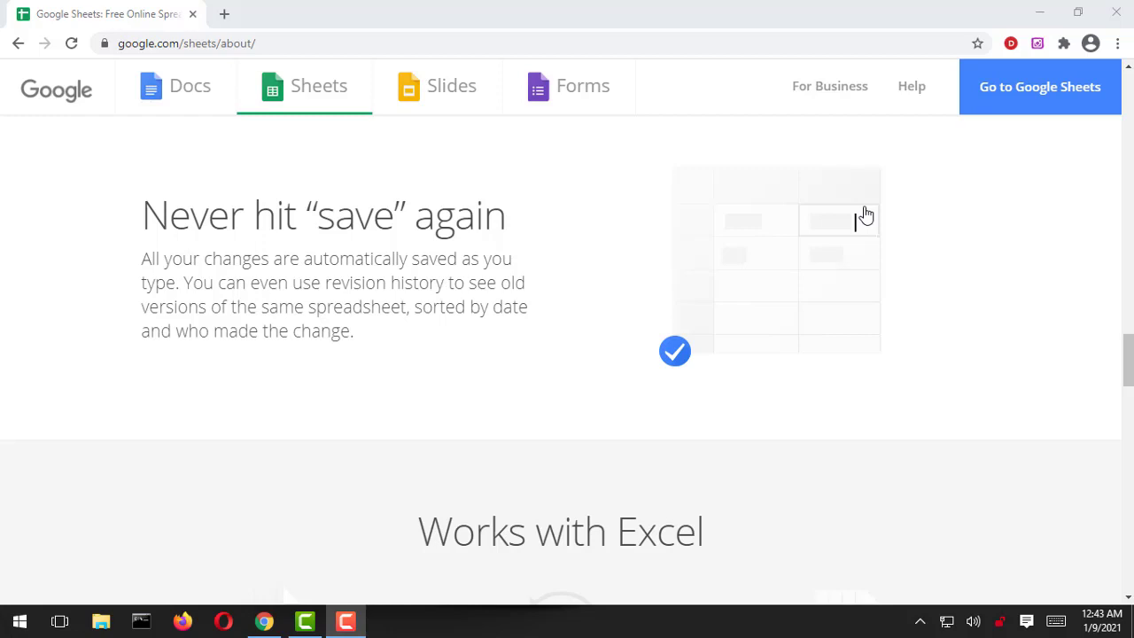
scroll(860, 266, "down", 5)
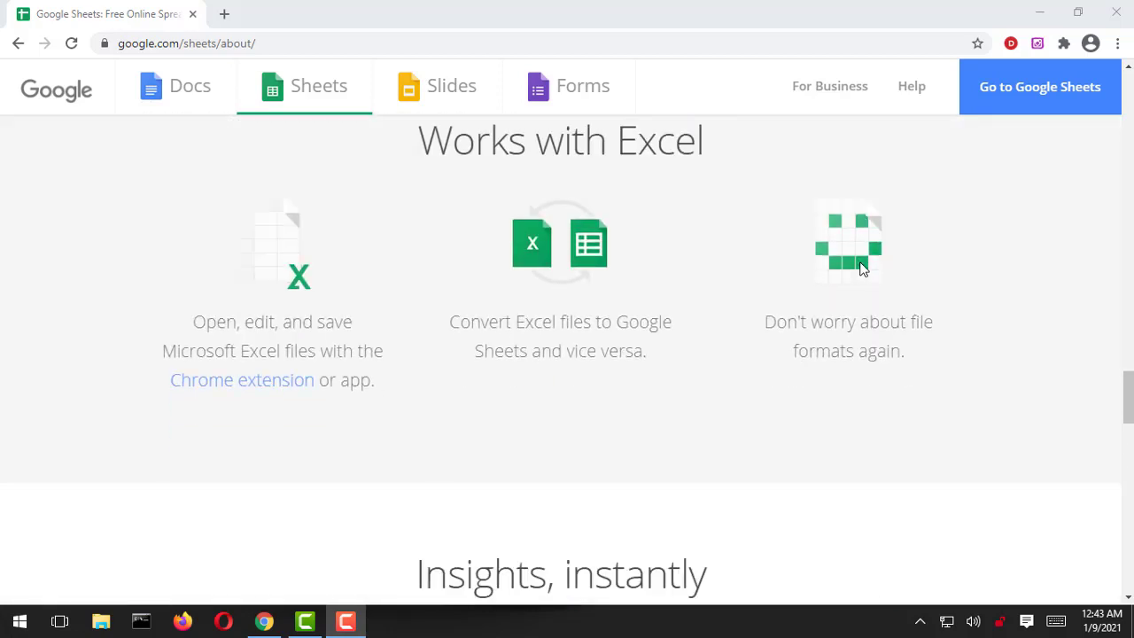
scroll(860, 269, "up", 1)
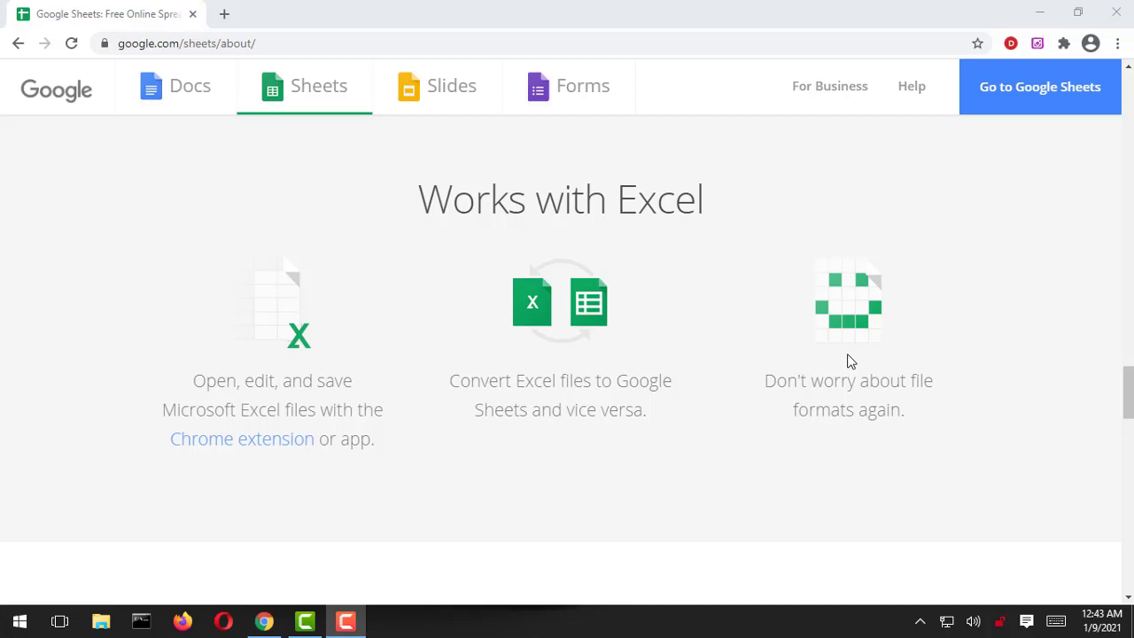
scroll(848, 360, "down", 5)
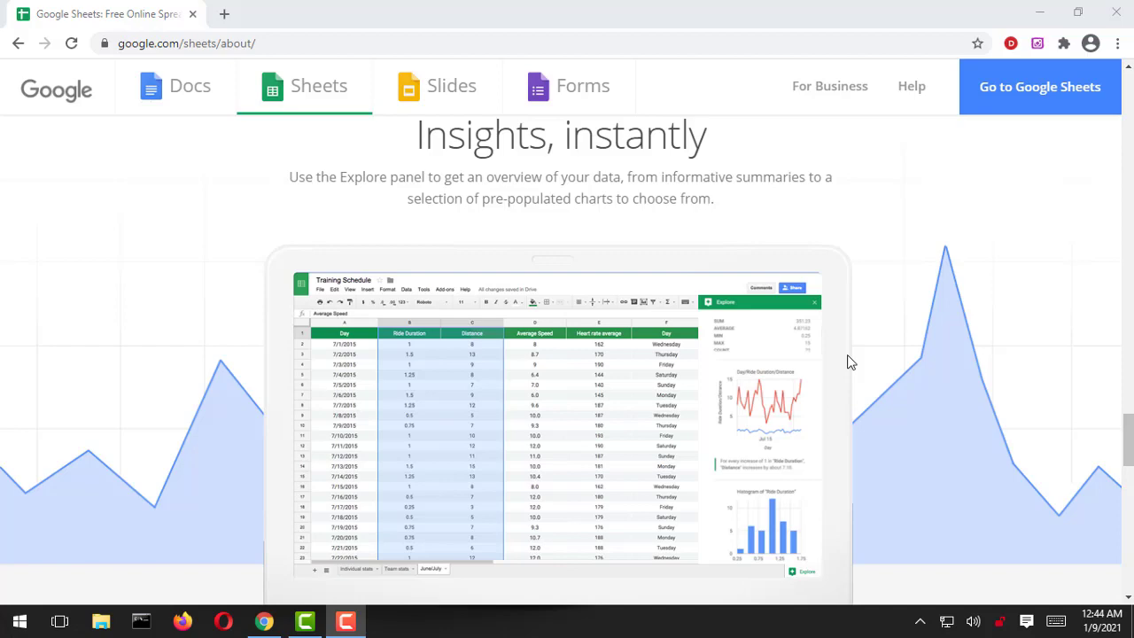
scroll(848, 361, "down", 1)
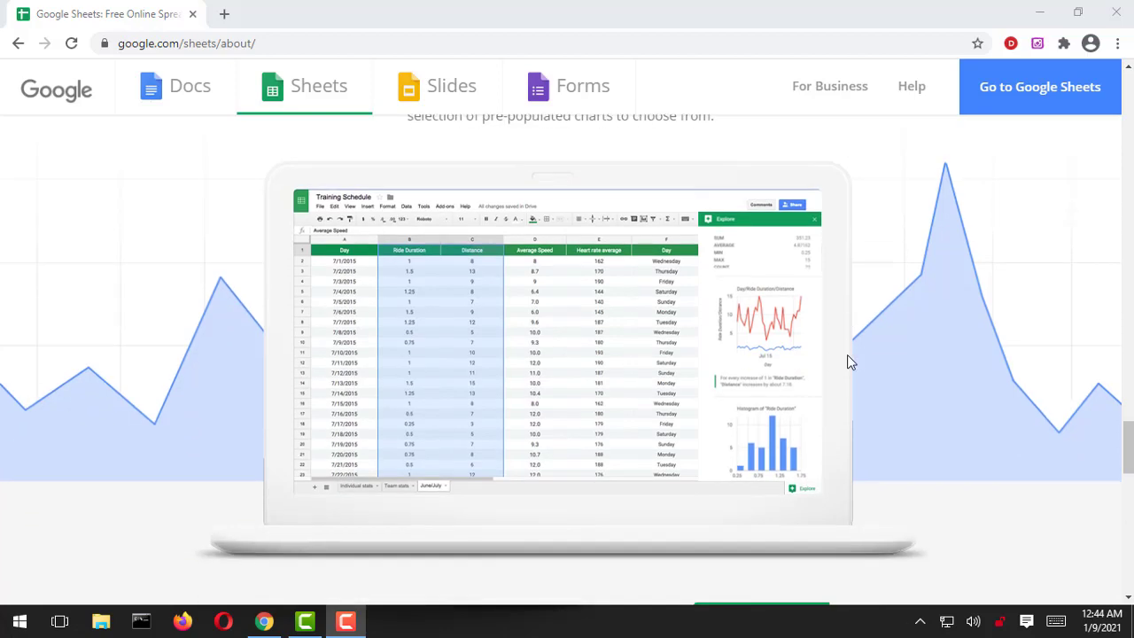
scroll(847, 361, "down", 5)
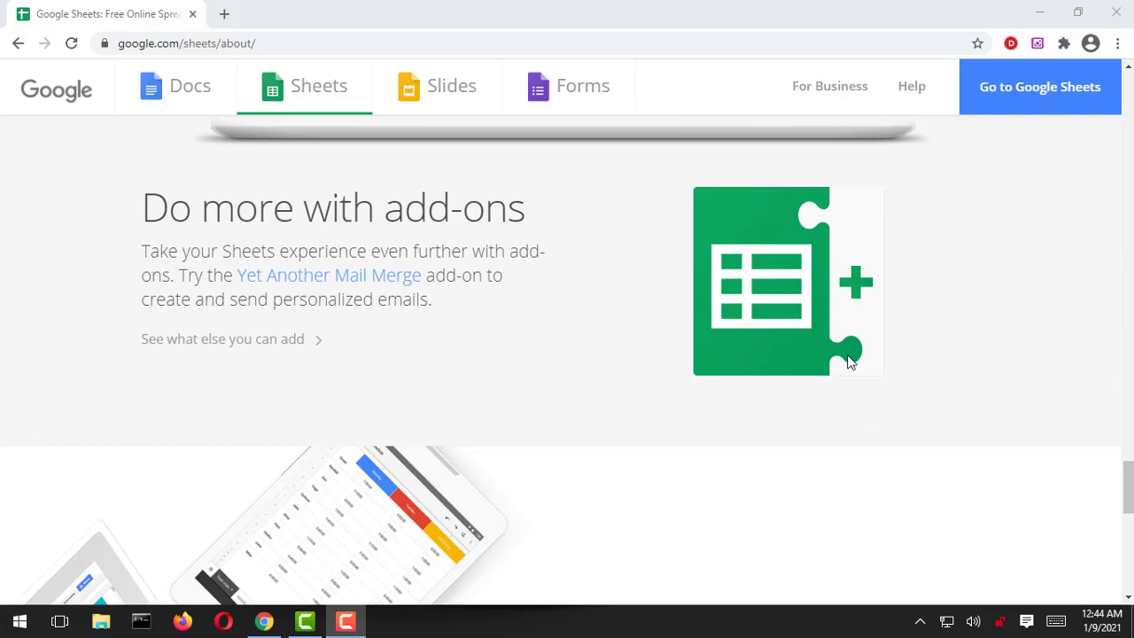
scroll(849, 361, "down", 3)
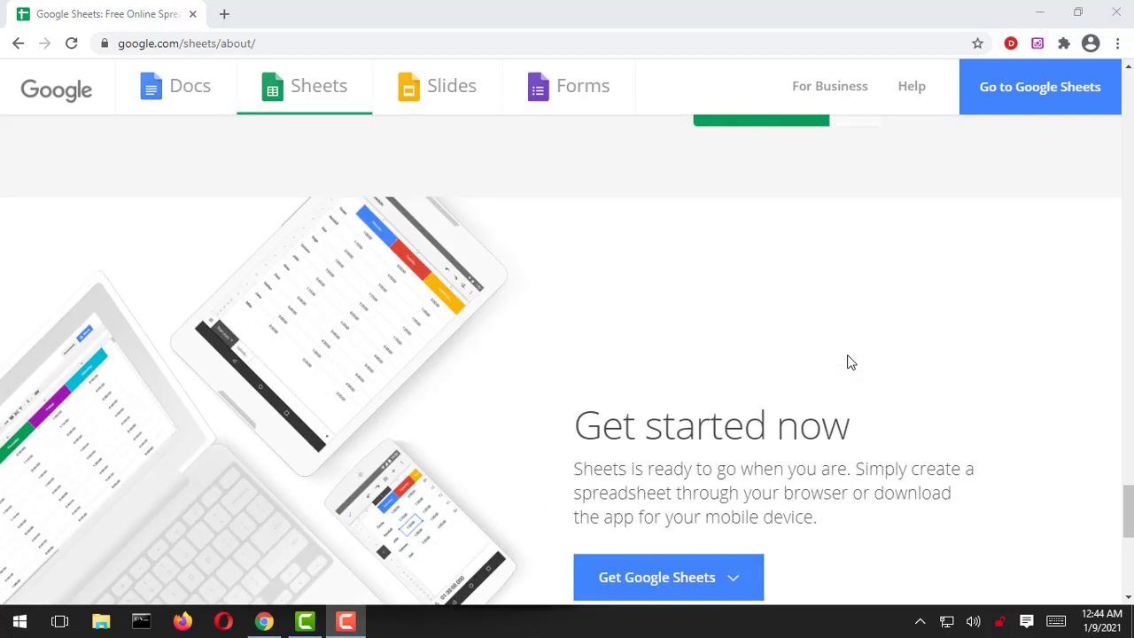
scroll(849, 361, "down", 2)
scroll(886, 390, "down", 1)
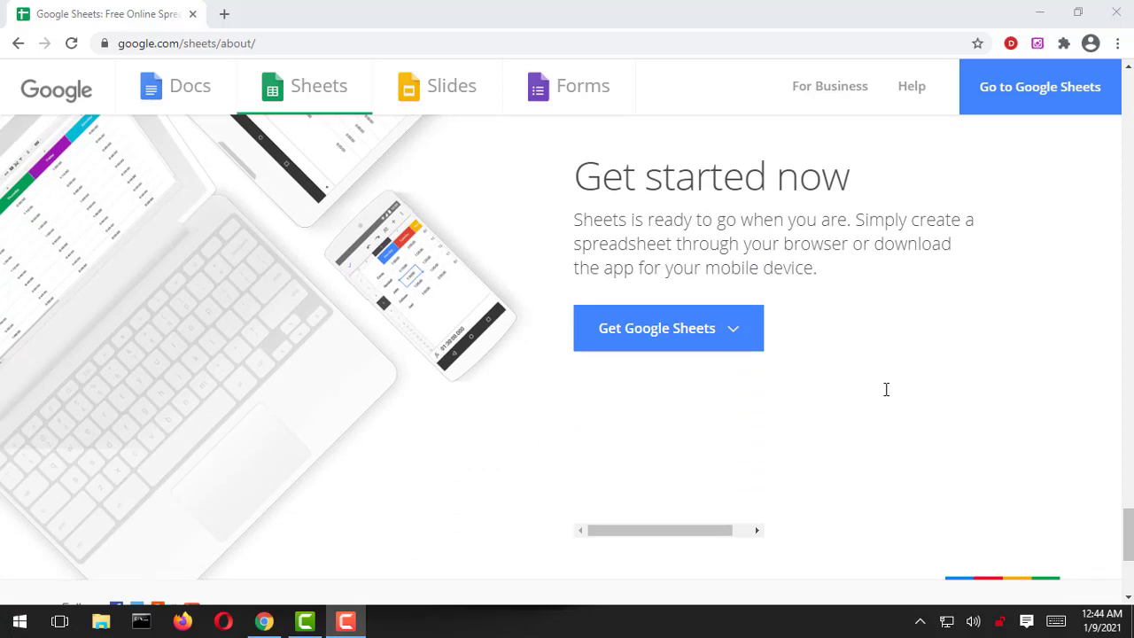
Step: In a new tab, sign in at google.com/sheets, then create a blank spreadsheet via sheets.new
left_click(224, 16)
type("goo")
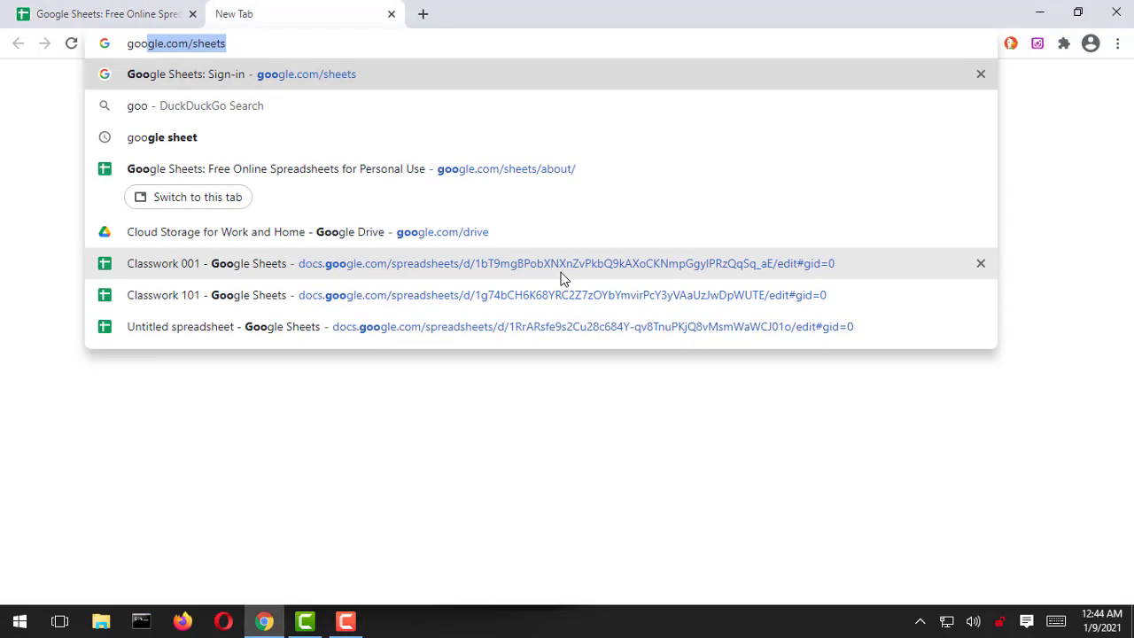
type("gle.c")
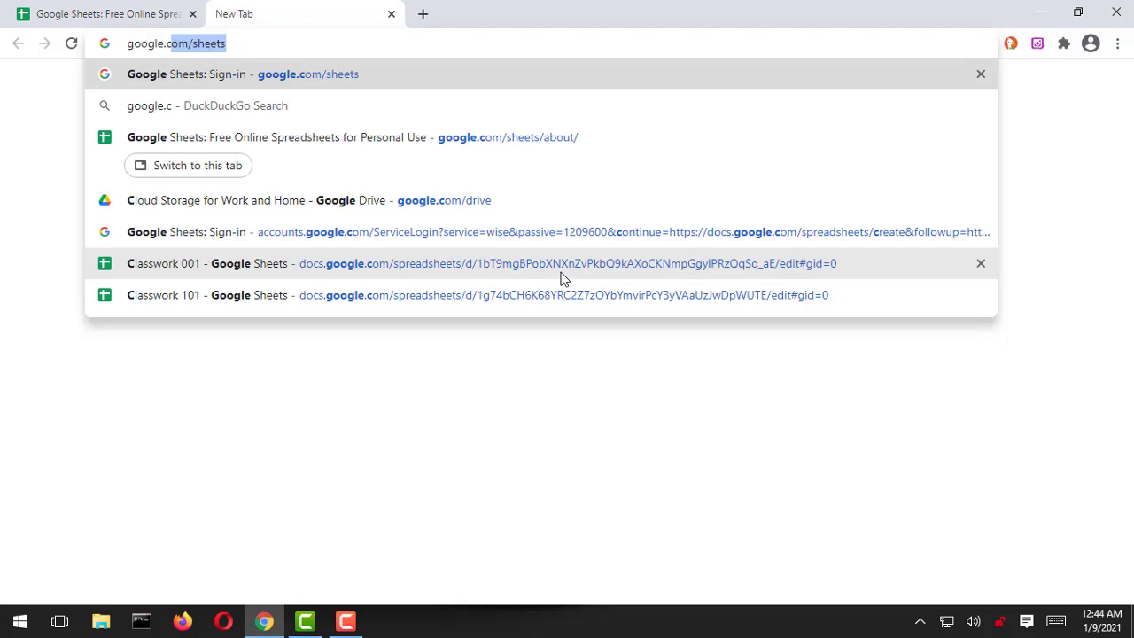
type("om/sheets")
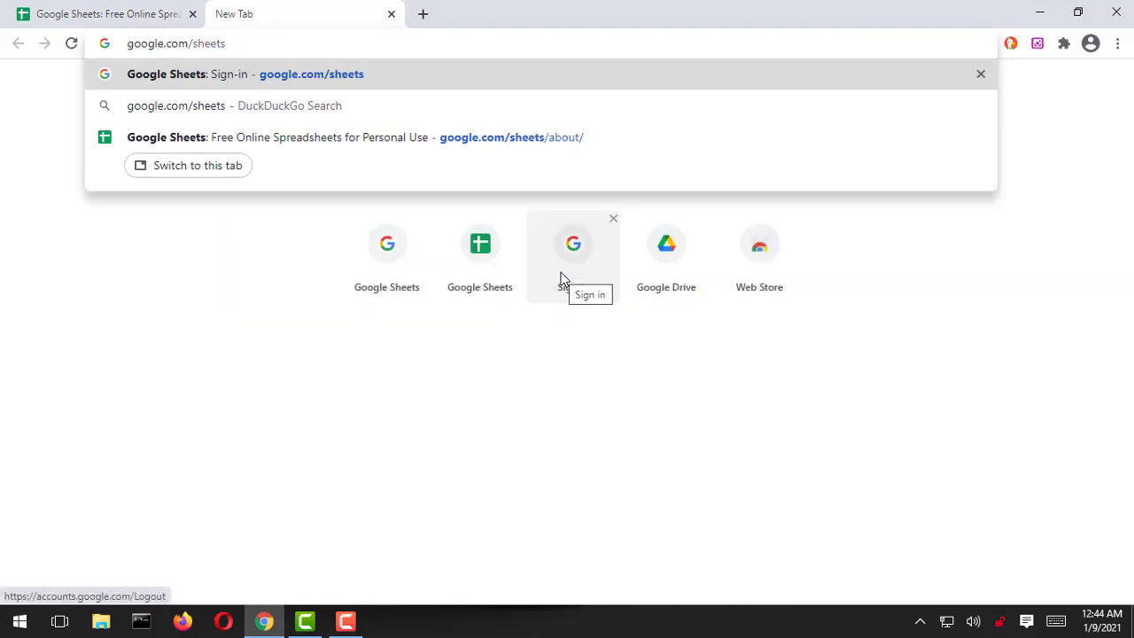
key("Return")
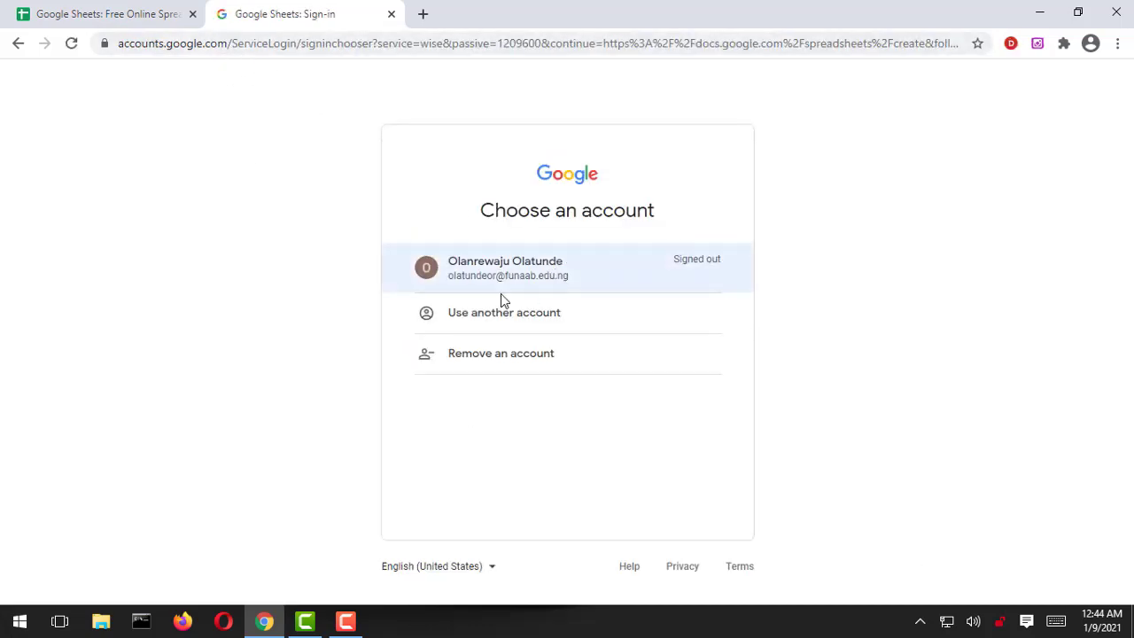
left_click(600, 274)
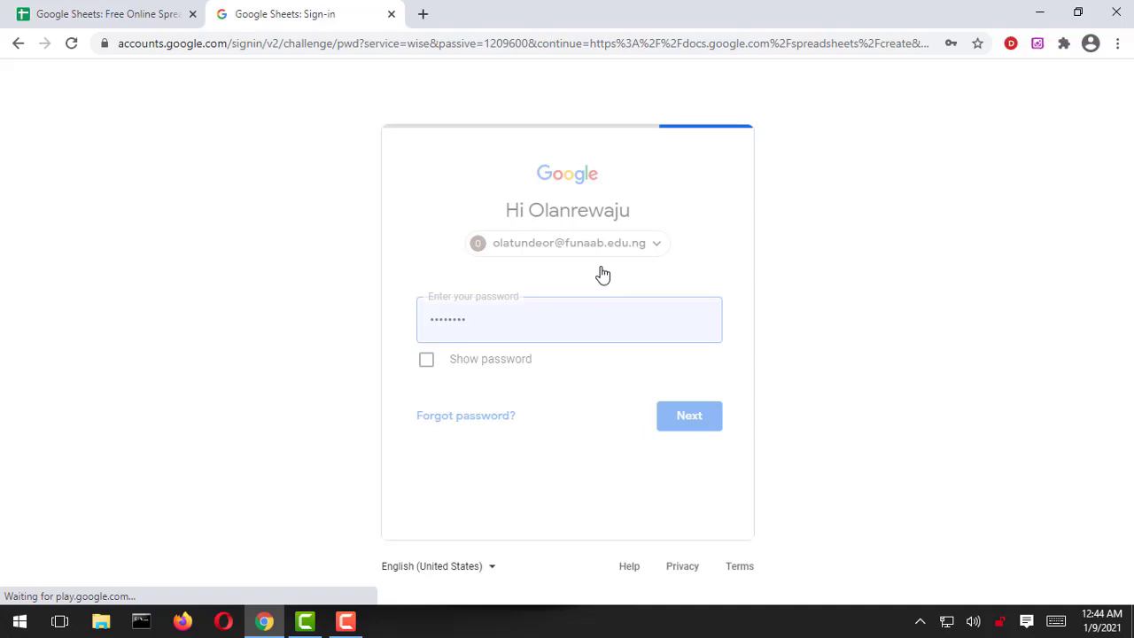
left_click(698, 426)
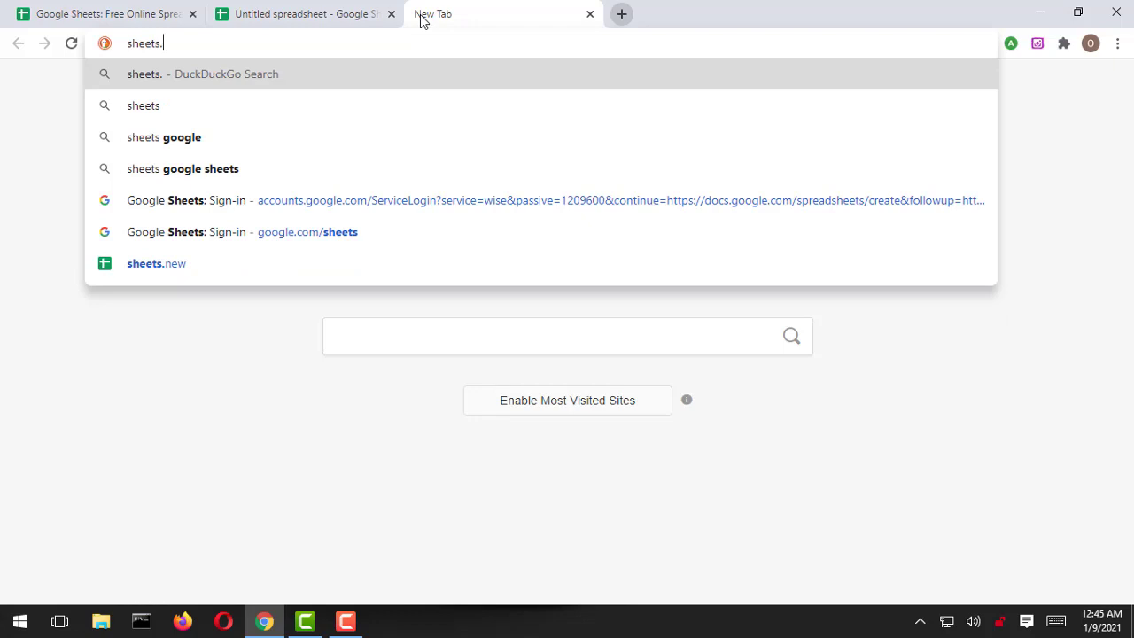
type("new")
key("Return")
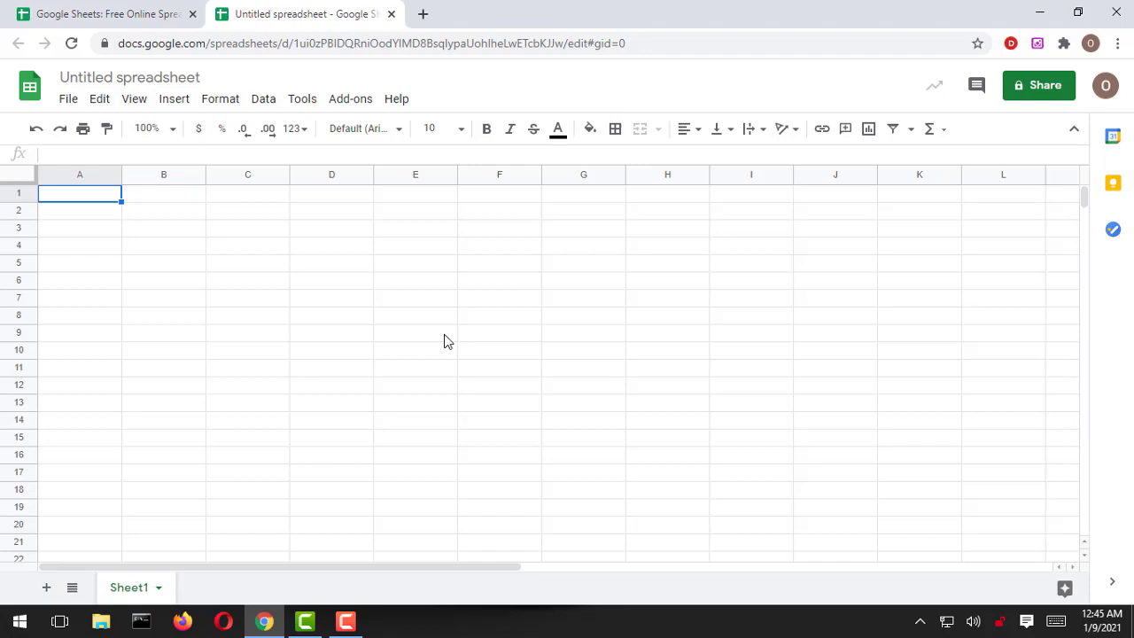
Step: Title the untitled spreadsheet 'Classwork 001'
left_click(177, 78)
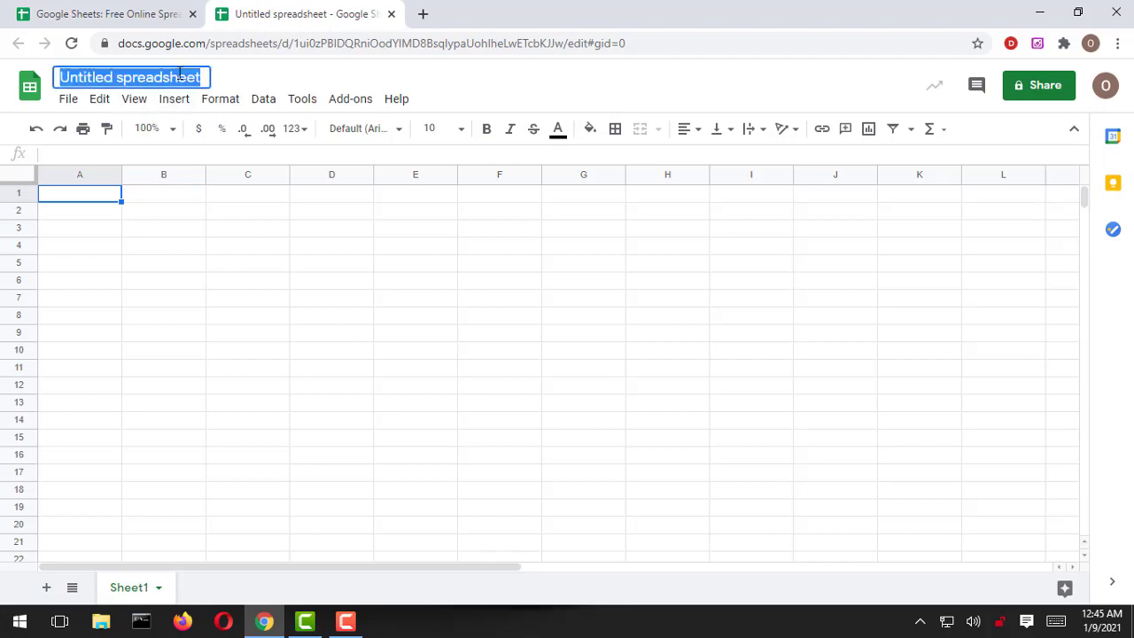
type("Classwork 001")
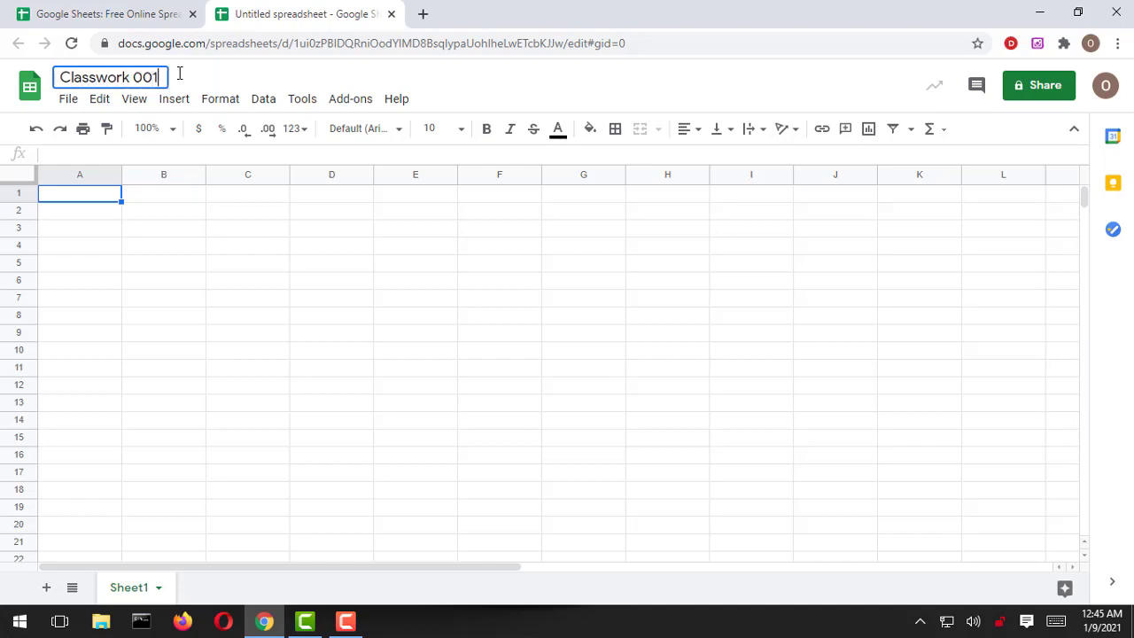
key("Return")
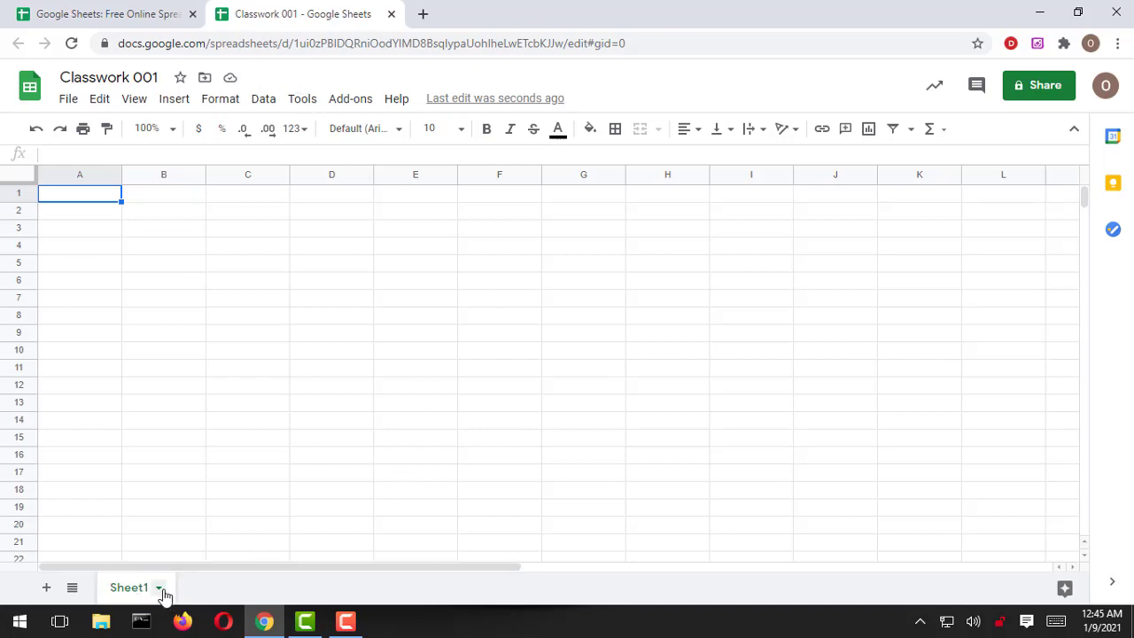
Step: Rename Sheet1 to 'Person' and add a new second sheet
left_click(159, 588)
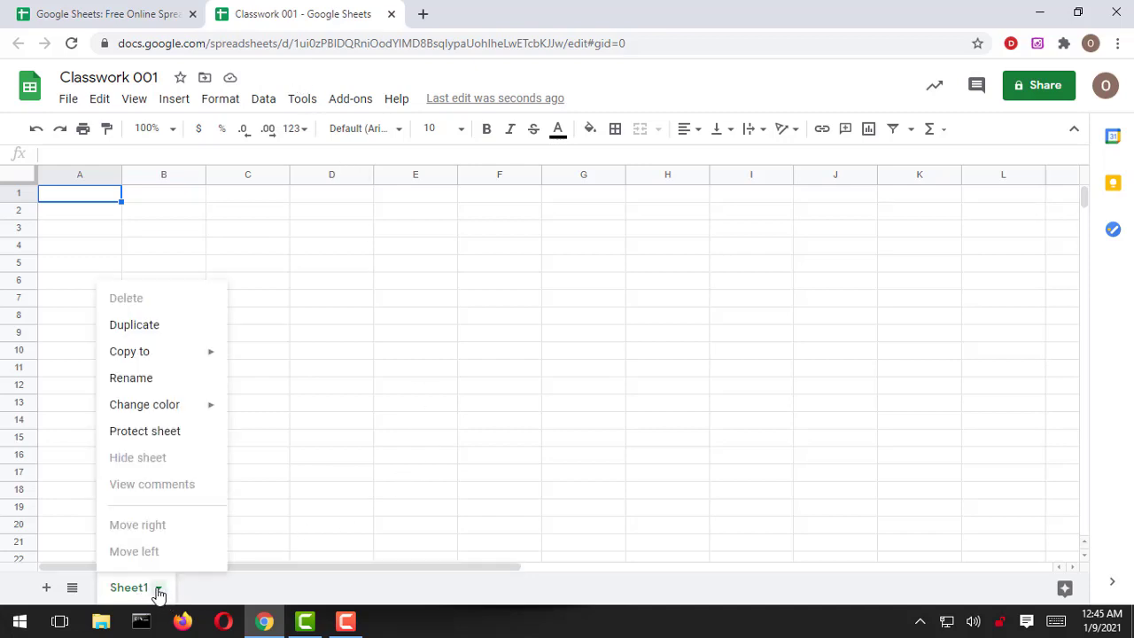
left_click(122, 381)
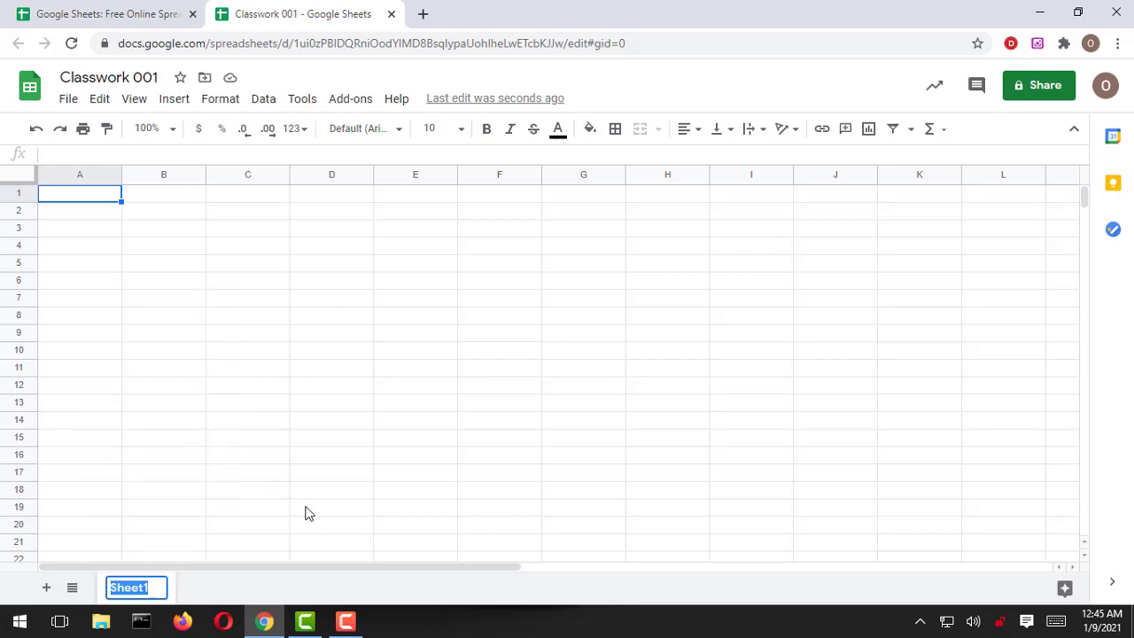
type("Person")
key("Return")
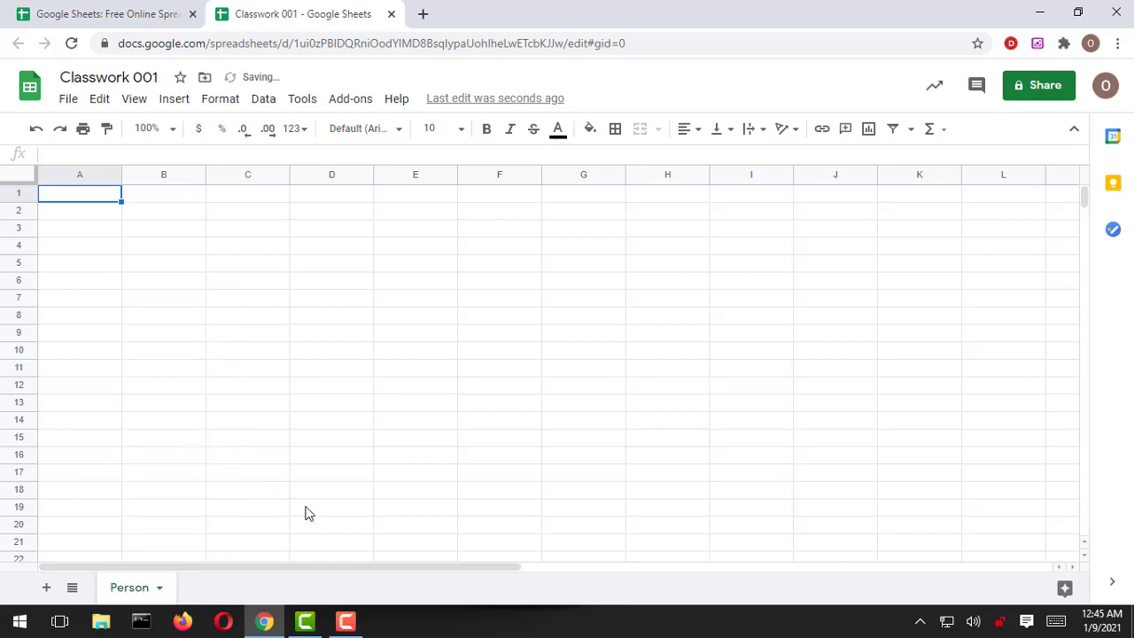
left_click(47, 587)
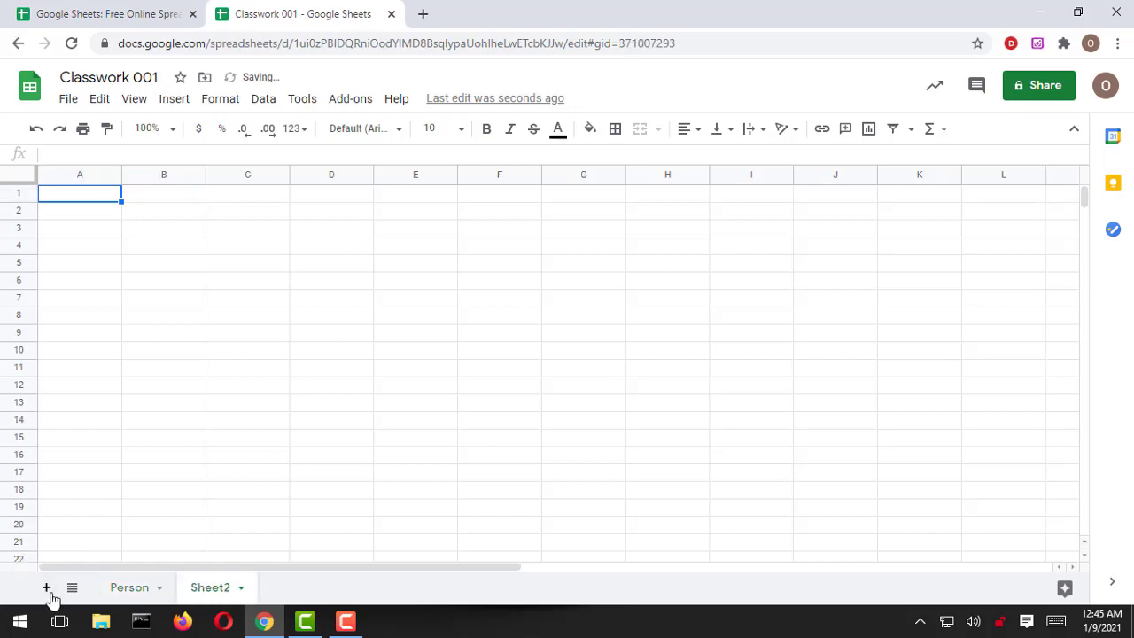
left_click(243, 592)
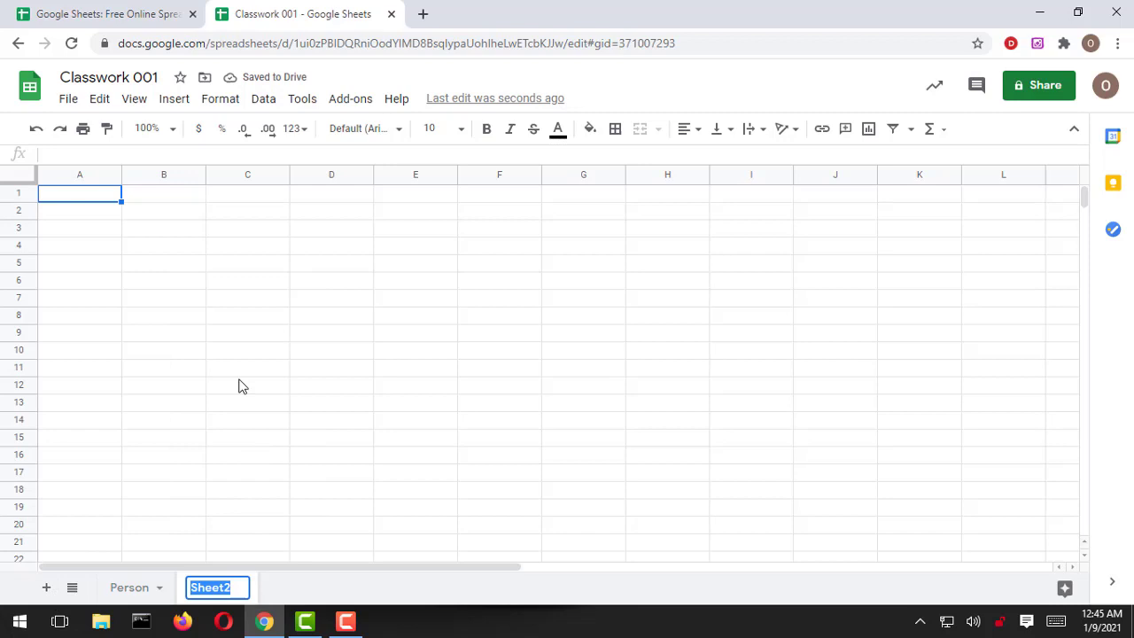
Step: Name the new second sheet 'Class'
left_click(240, 381)
type("Class")
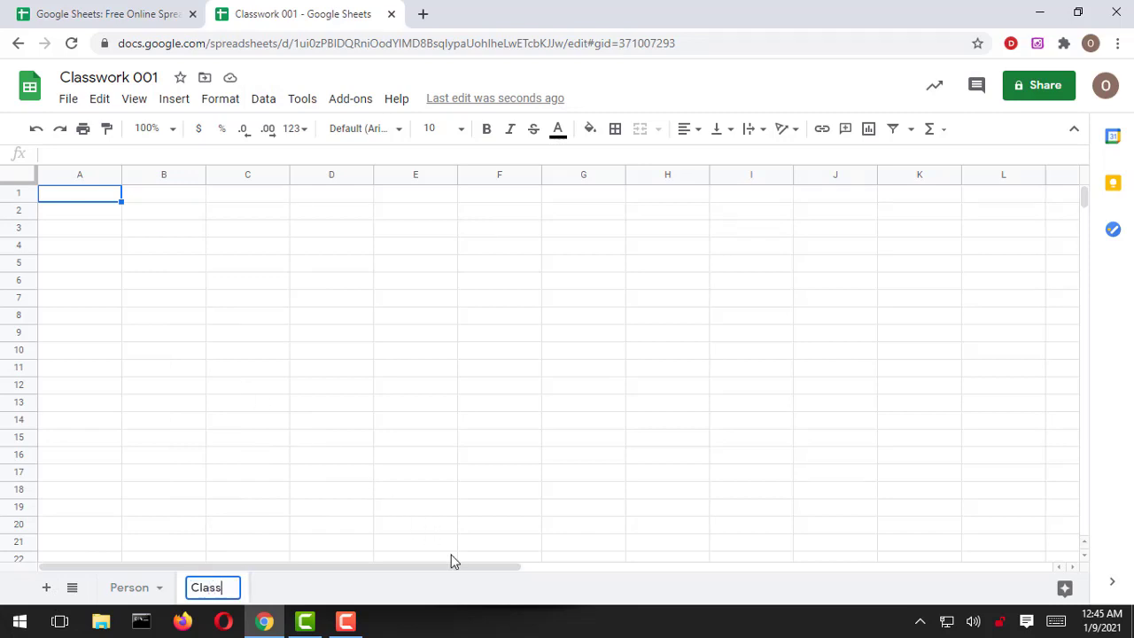
key("Return")
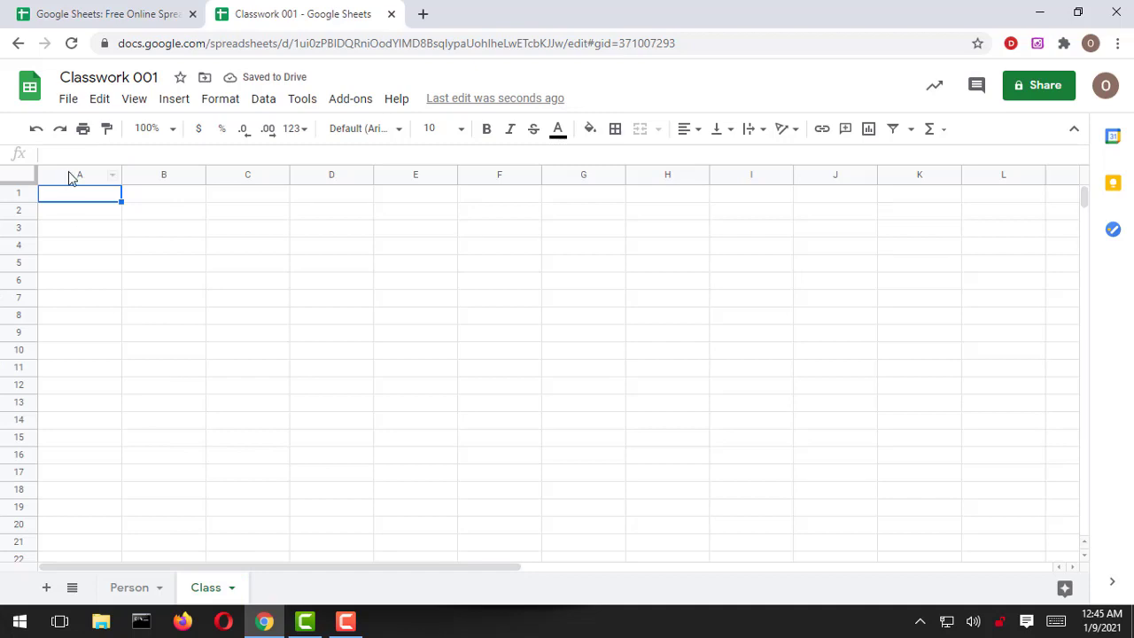
Step: Practise selecting columns A and B, rows 1–3 and the whole sheet, ending on A1
left_click(79, 175)
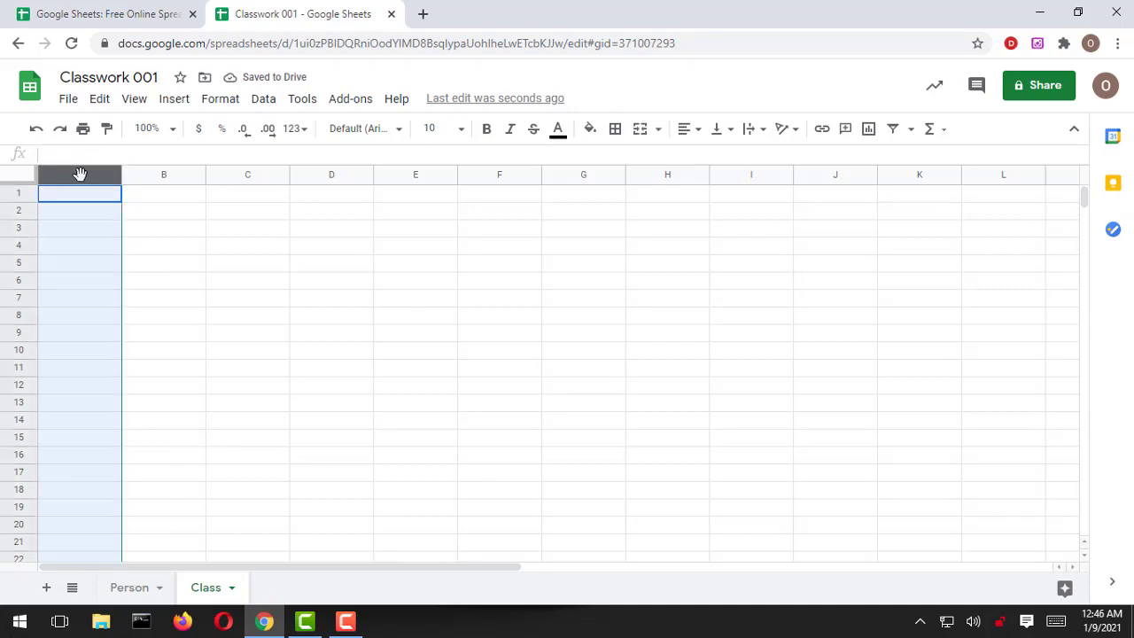
left_click(171, 175)
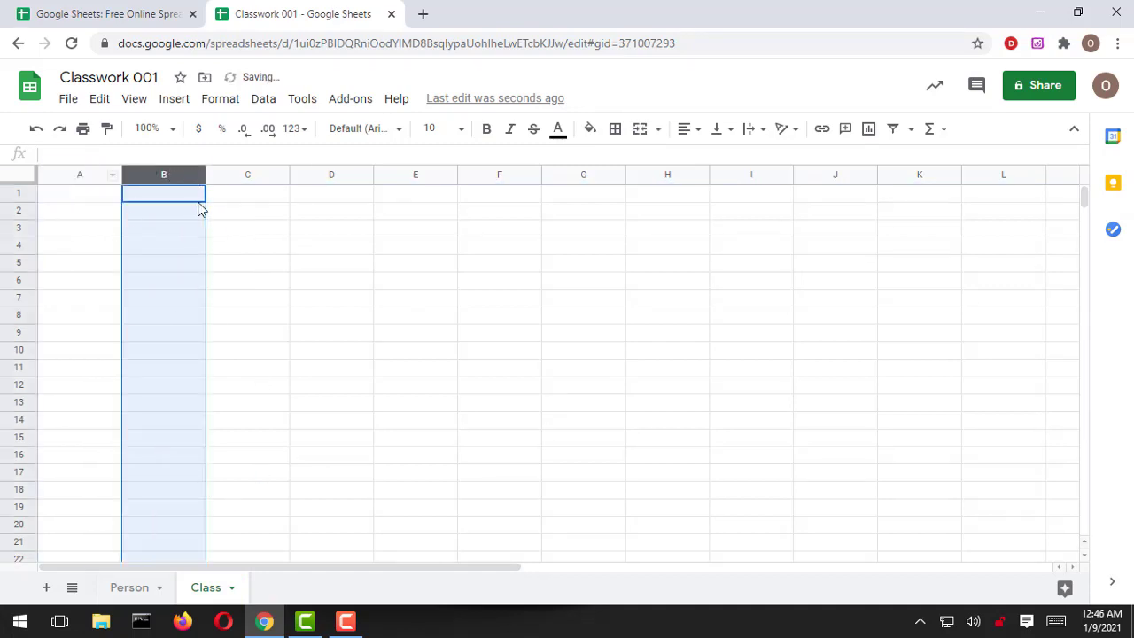
left_click(18, 192)
left_click(19, 213)
left_click(18, 228)
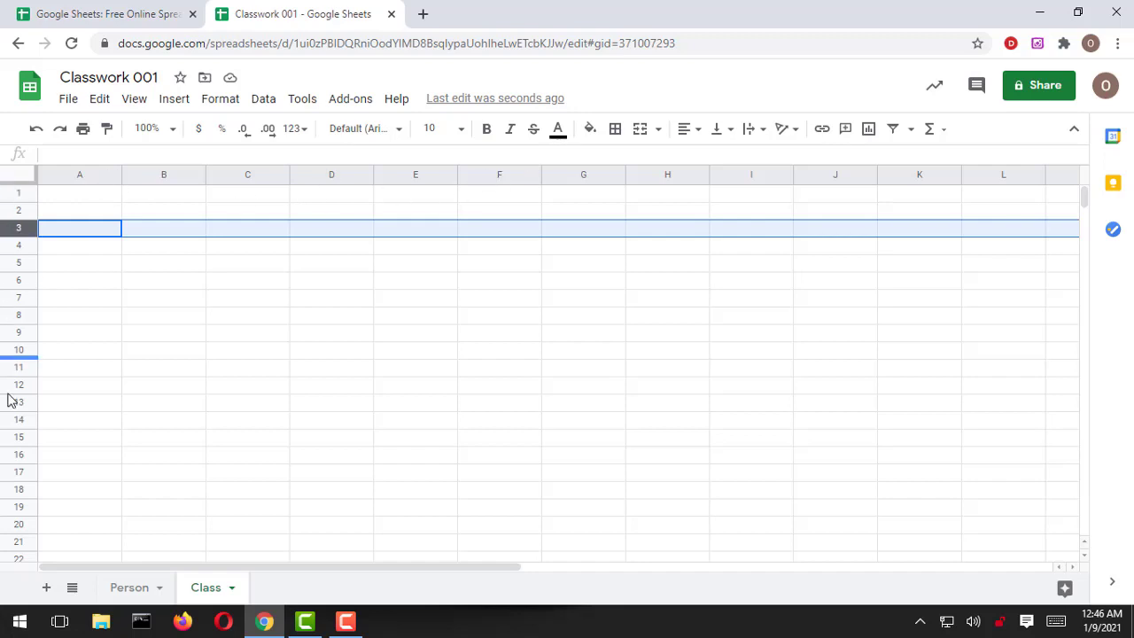
left_click(22, 181)
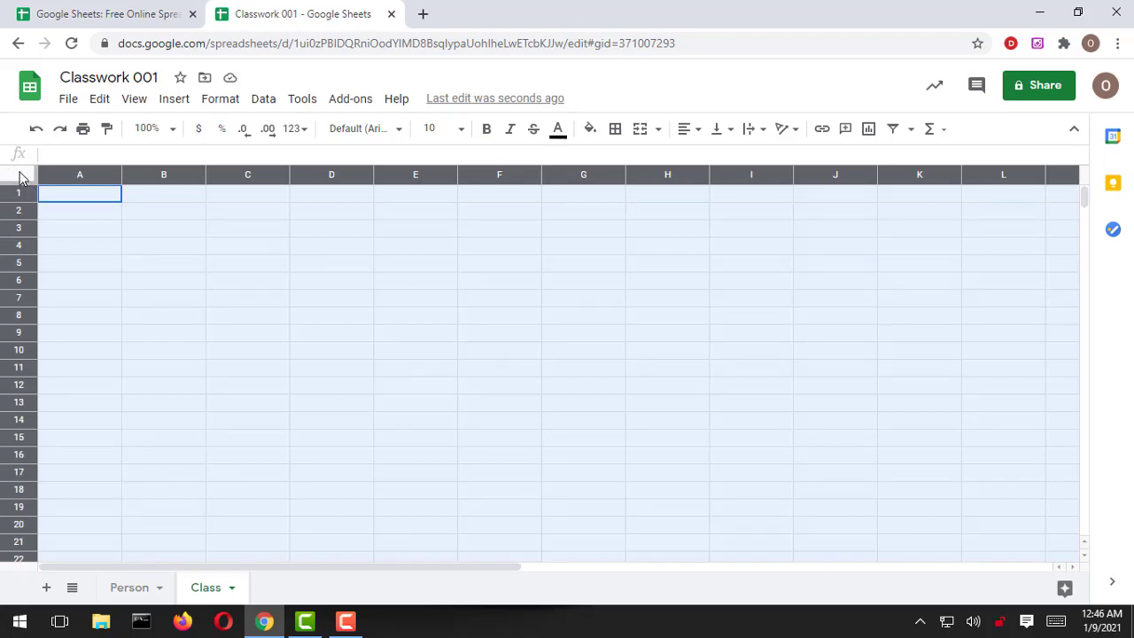
left_click(72, 199)
left_click(69, 100)
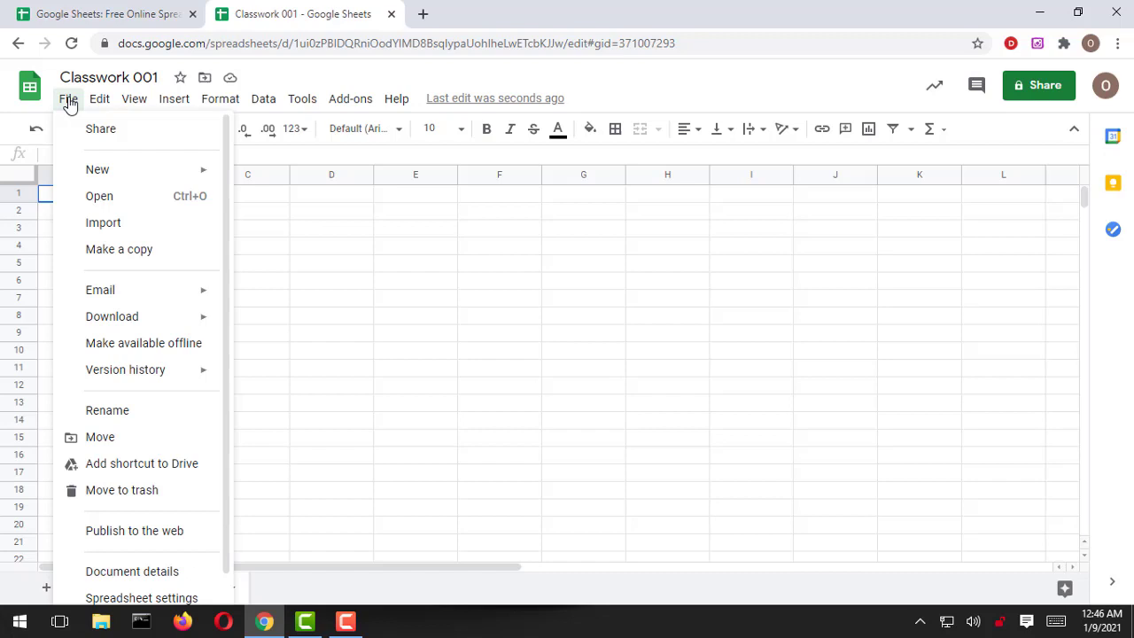
mouse_move(98, 103)
mouse_move(134, 106)
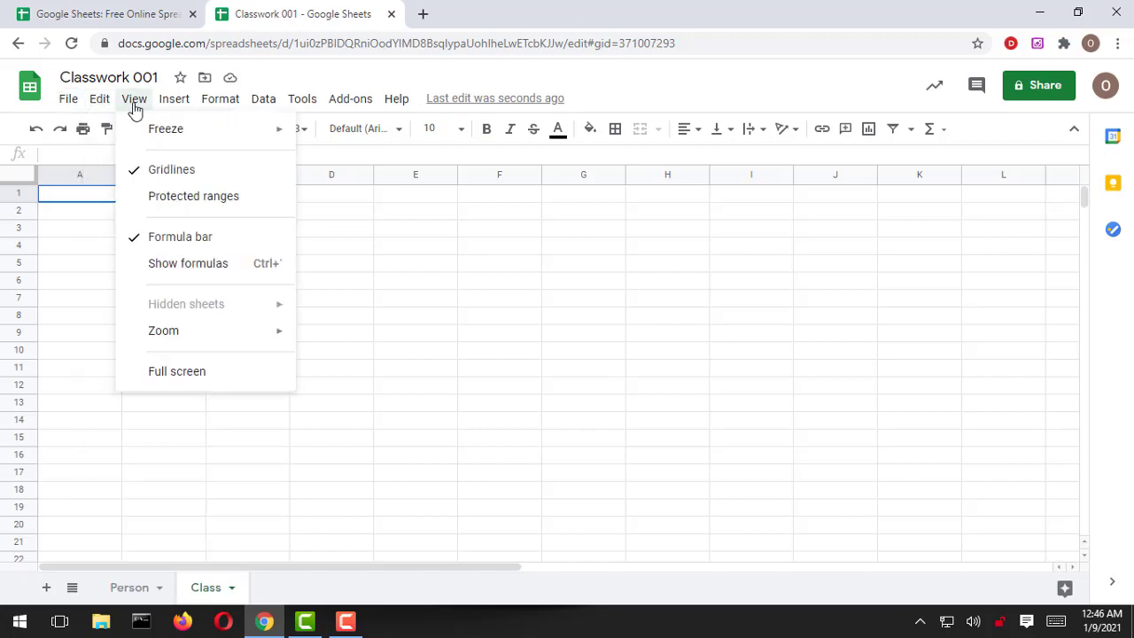
mouse_move(175, 103)
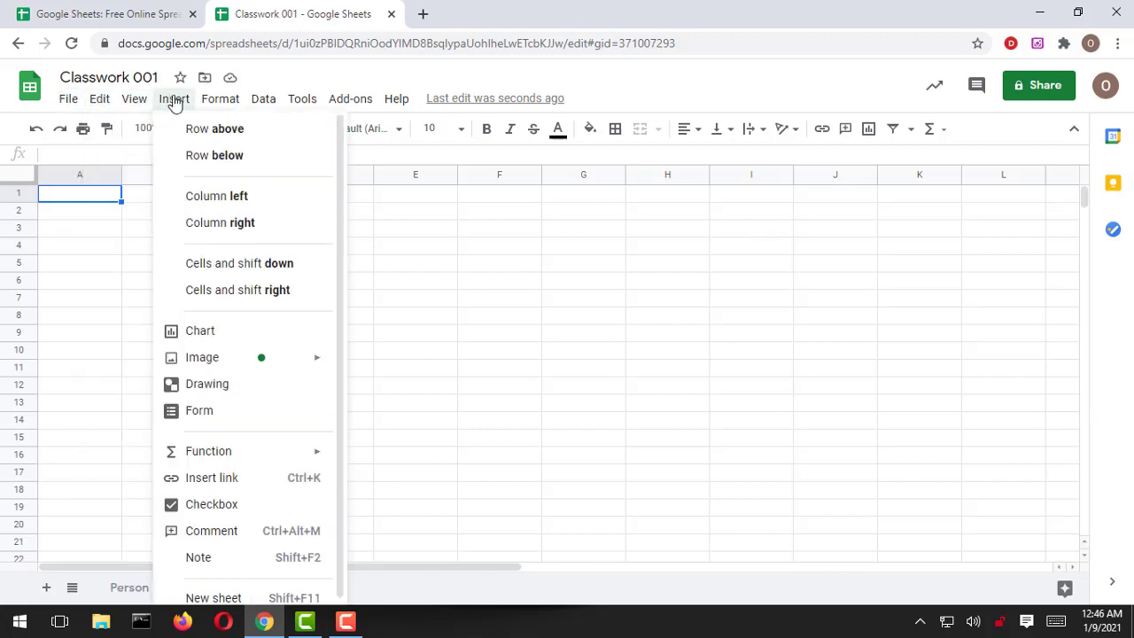
mouse_move(222, 104)
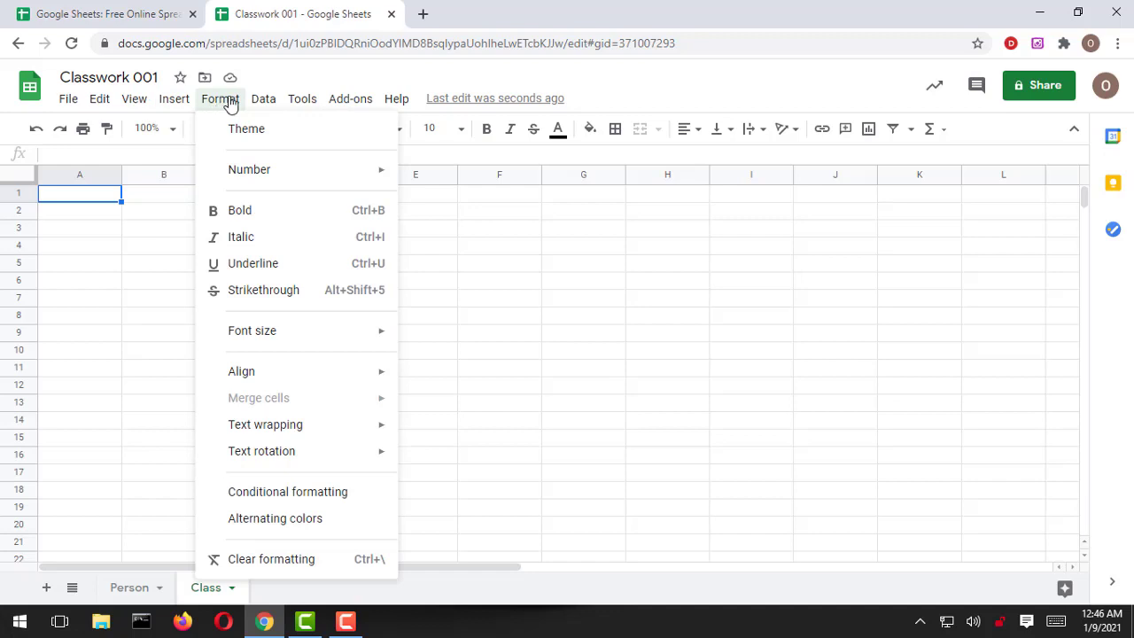
mouse_move(263, 104)
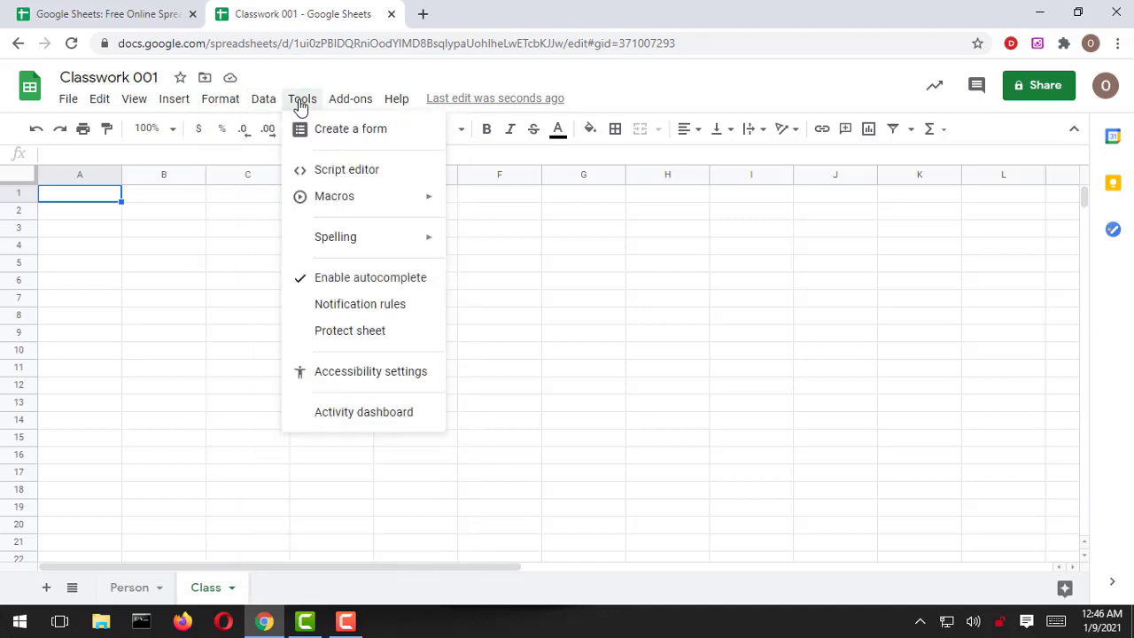
mouse_move(346, 103)
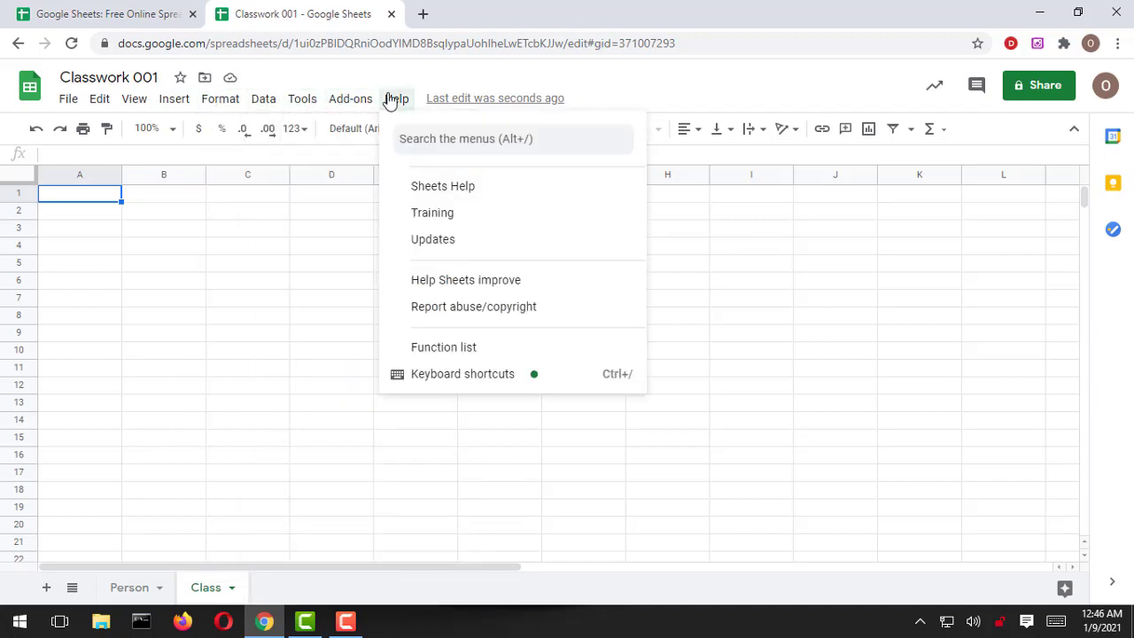
left_click(636, 78)
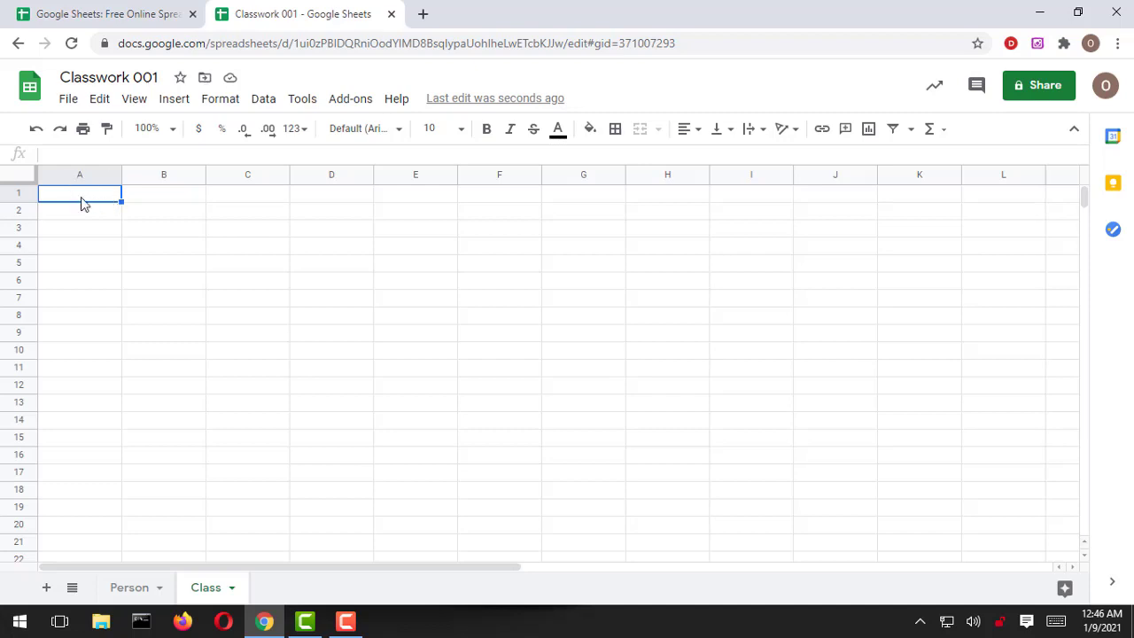
Step: Enter headers 'Name of Student', 'Age' and 'Amount' in A1:C1, widening column A
type("Name o")
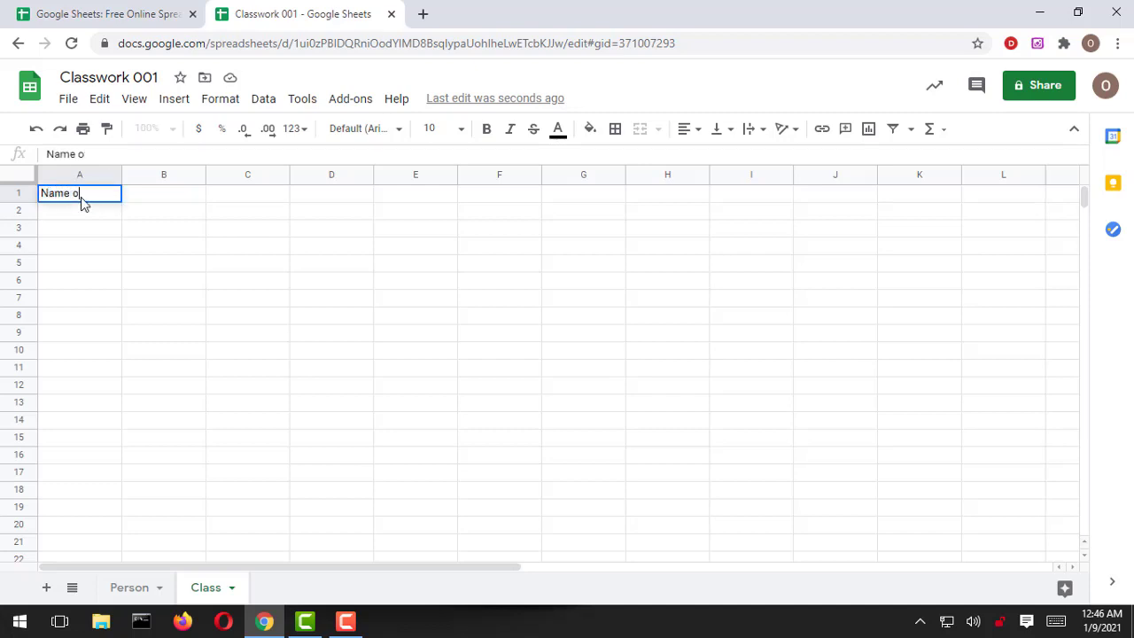
type("f Student")
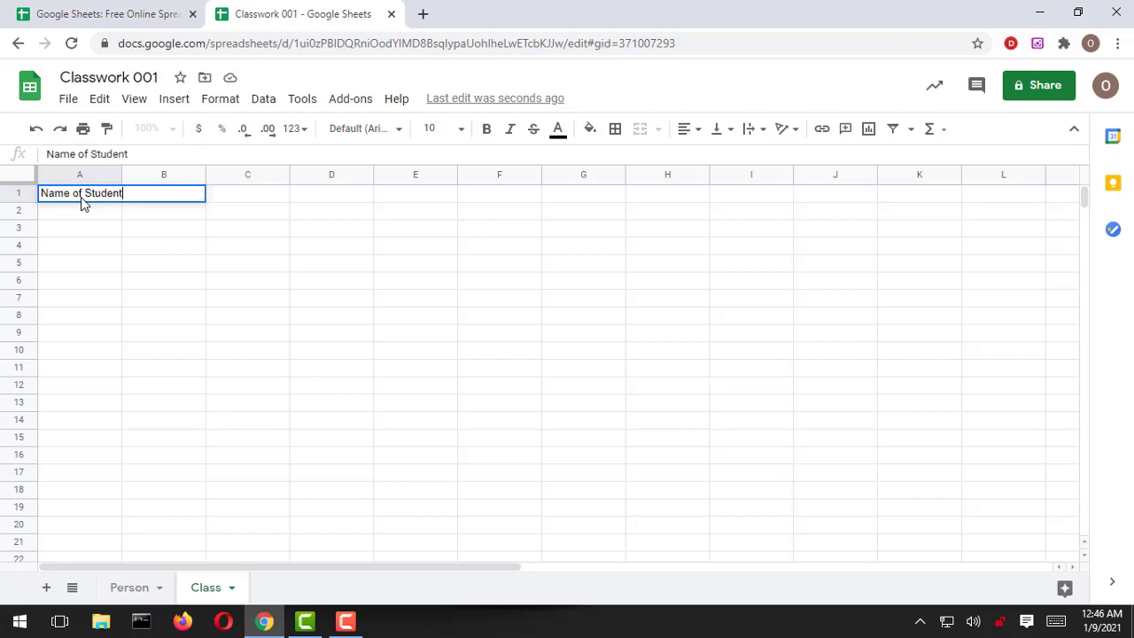
left_click(80, 174)
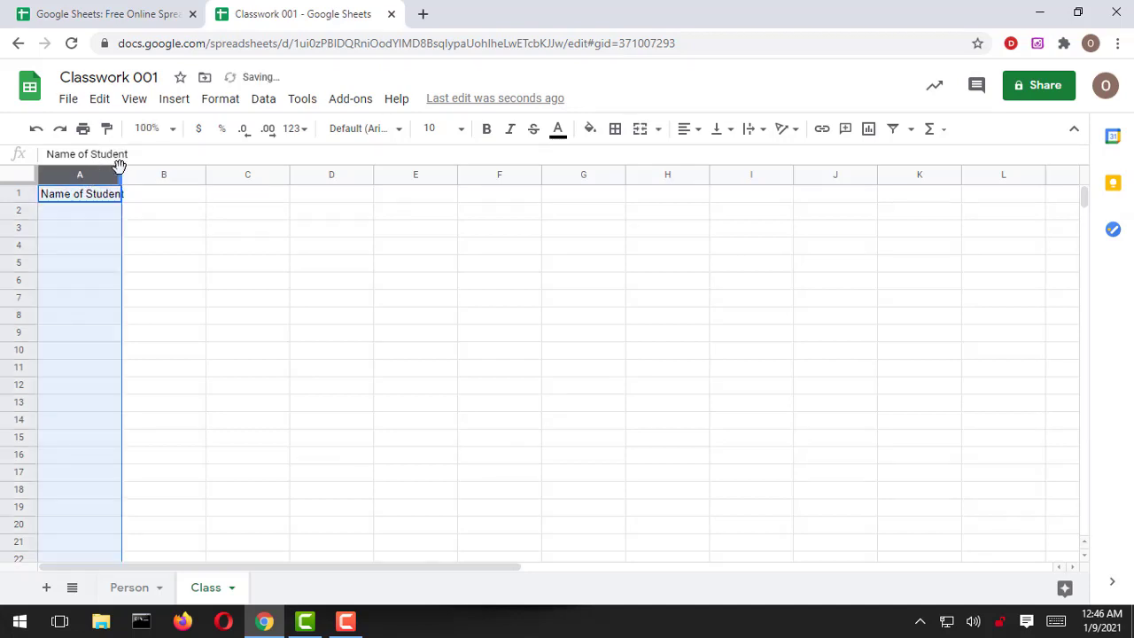
left_click_drag(121, 175, 150, 175)
left_click(202, 203)
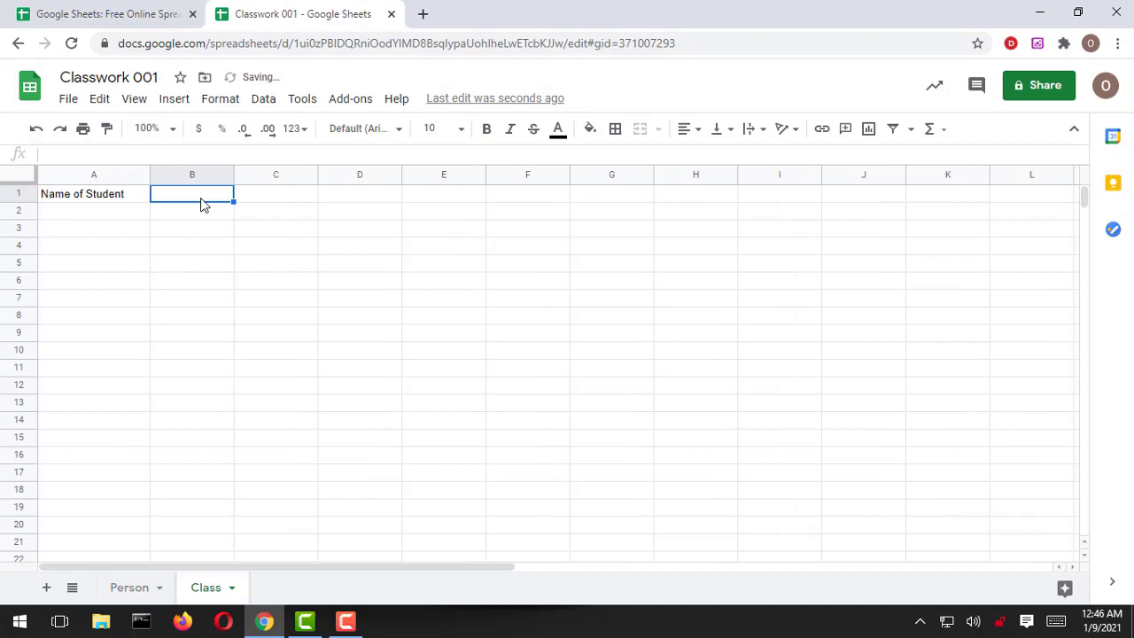
type("Age")
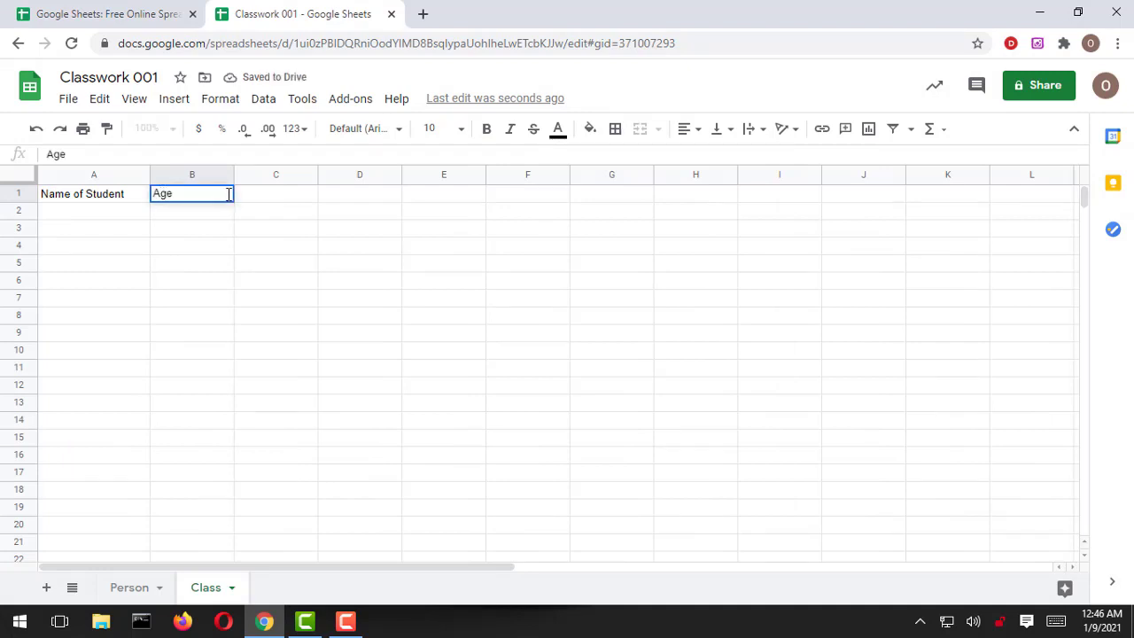
left_click(260, 195)
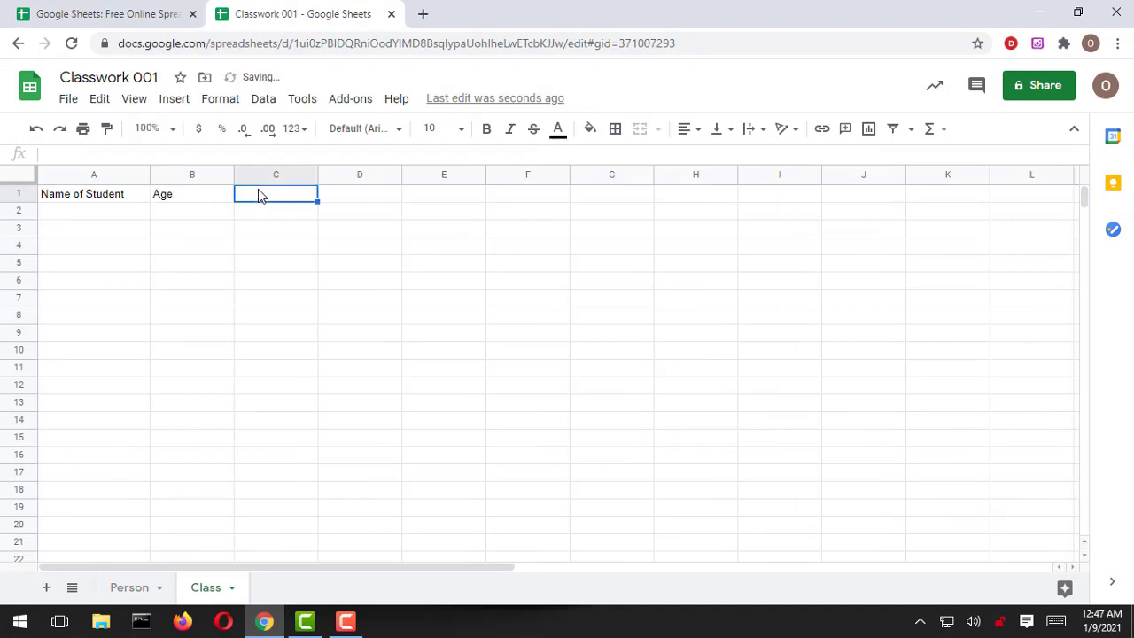
type("Amount")
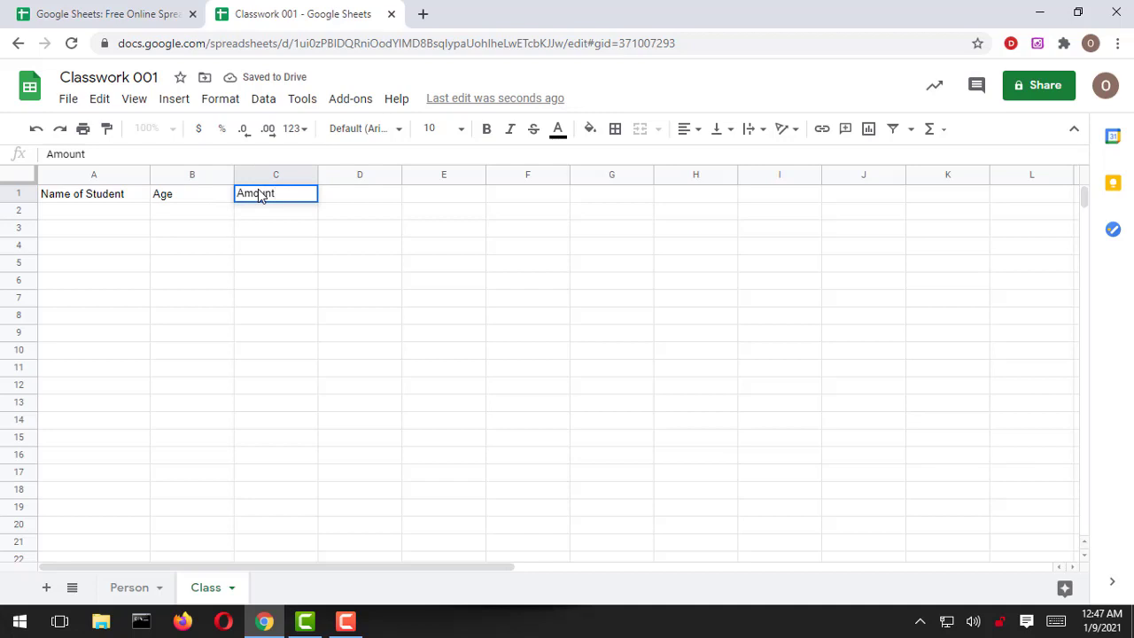
Step: Fill row 2 with the first student's name, age 23 and amount 700
left_click(104, 216)
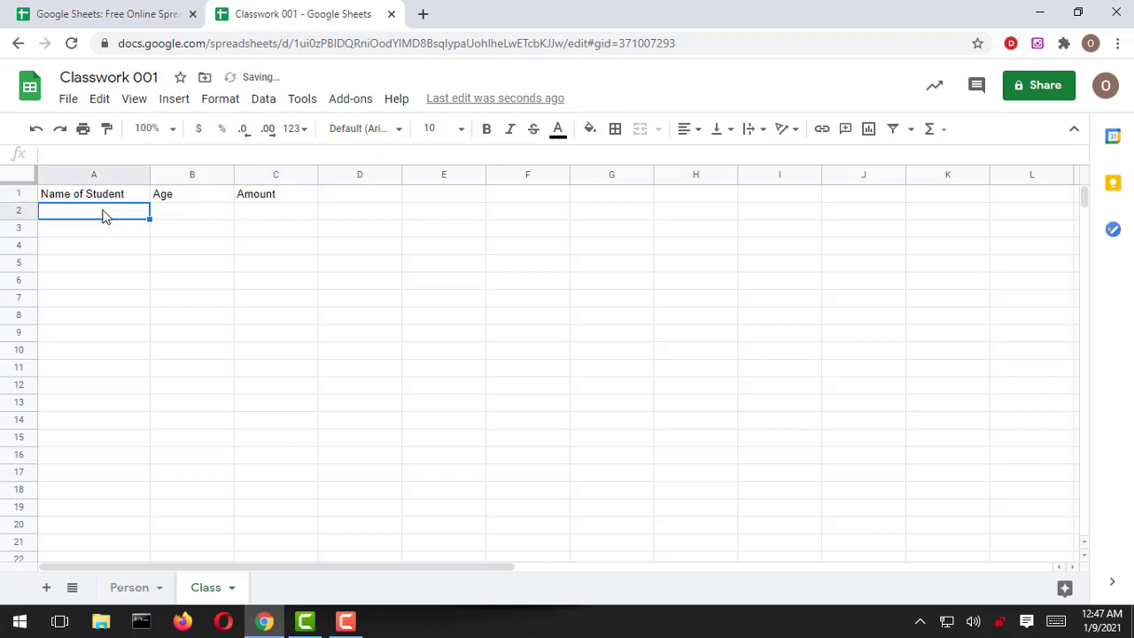
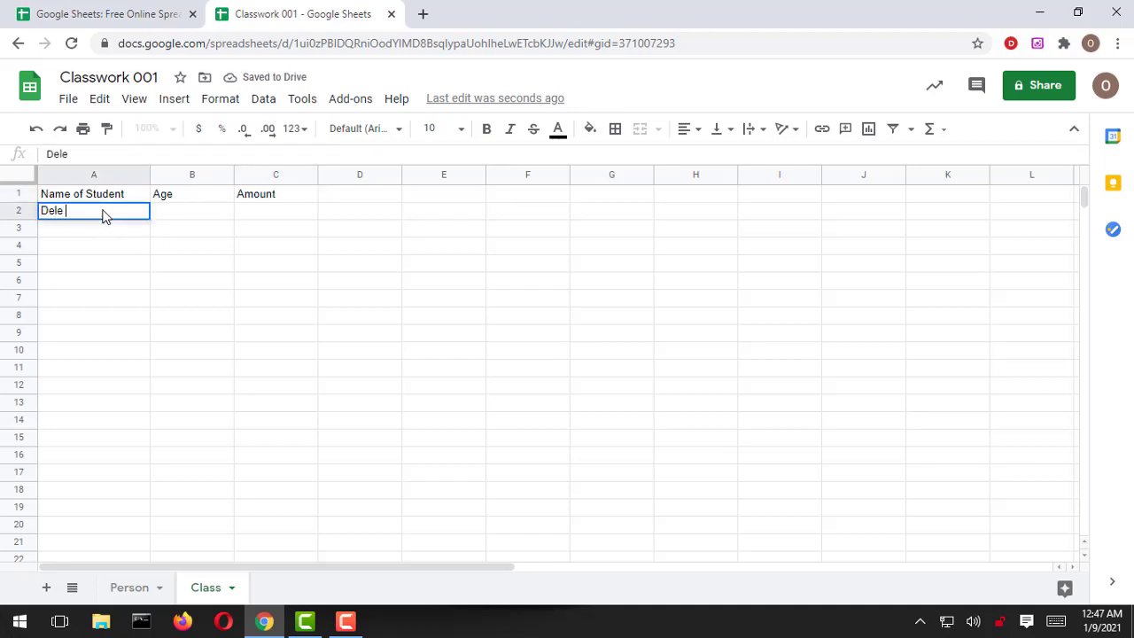
left_click(228, 215)
type("23")
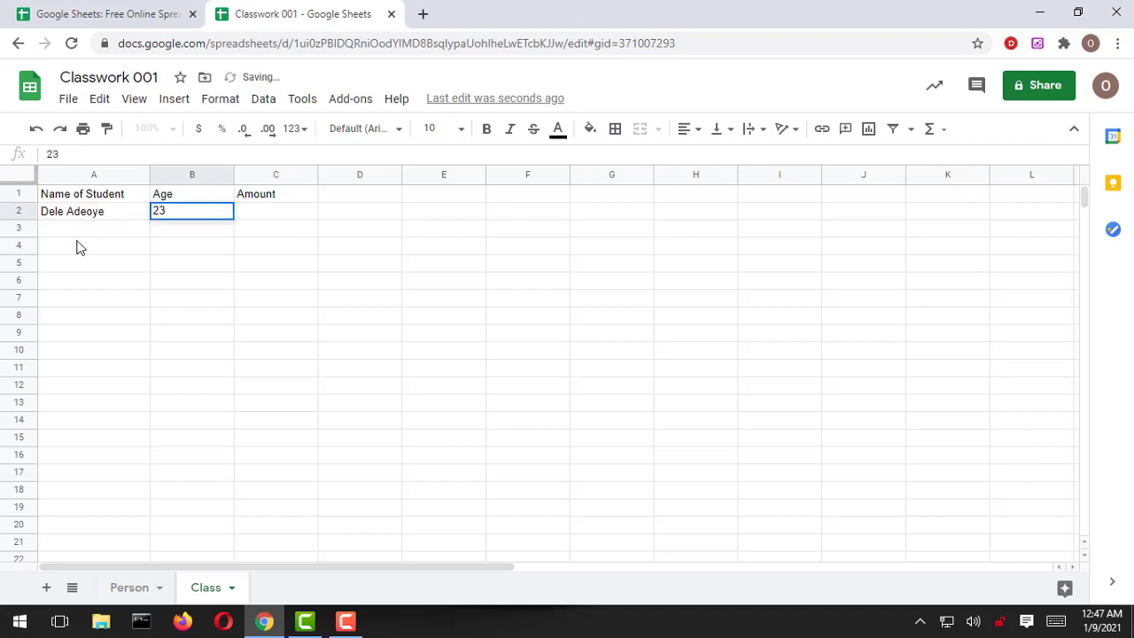
left_click(292, 216)
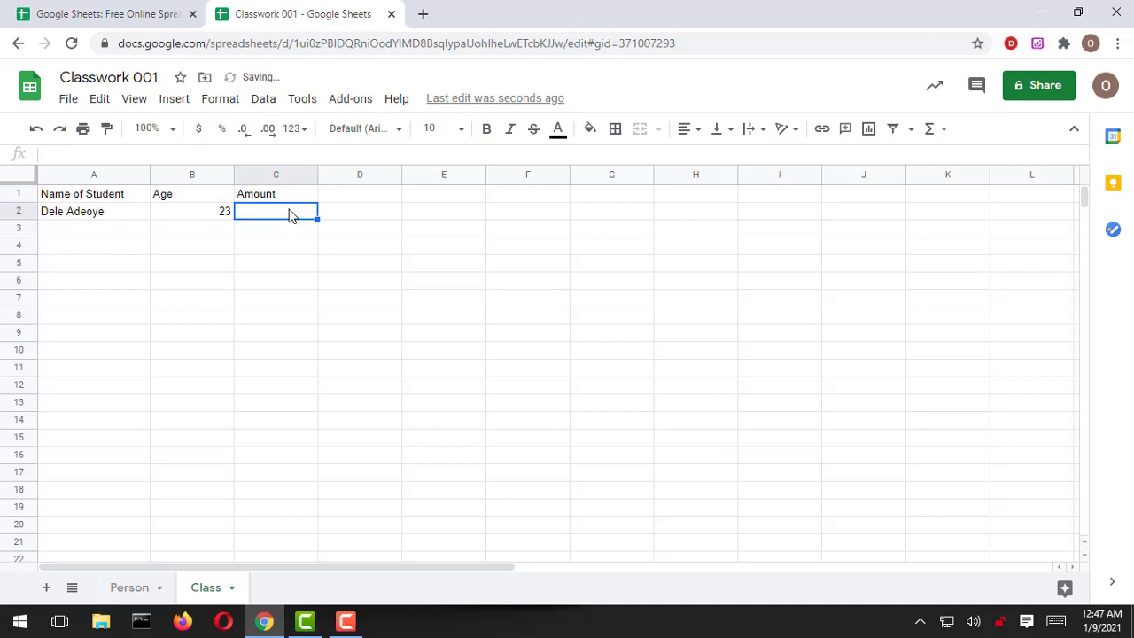
type("700")
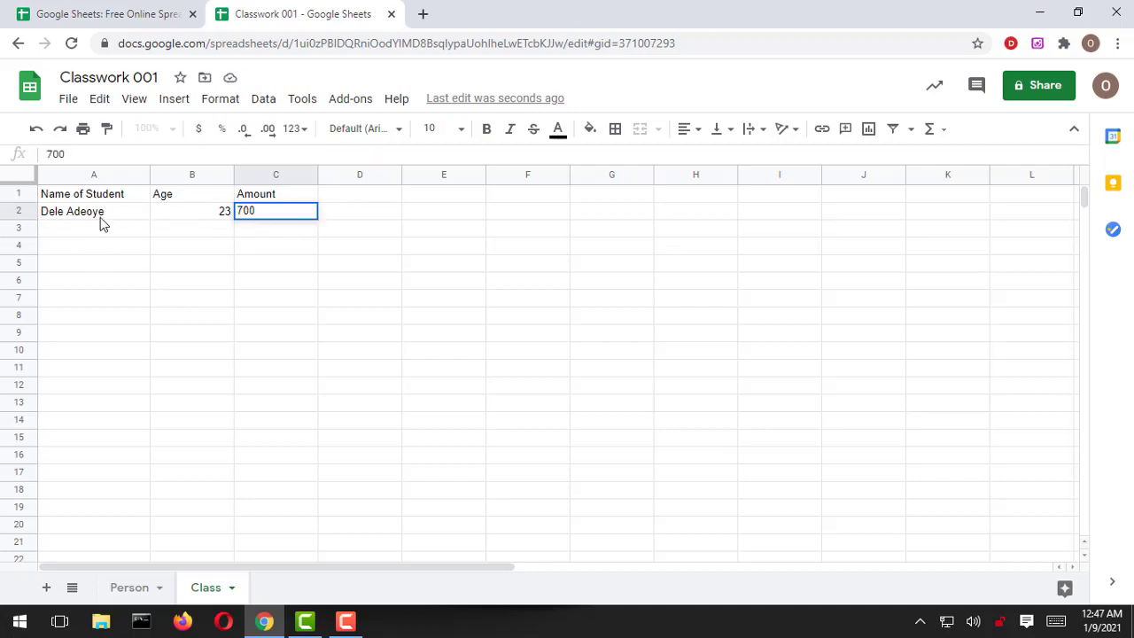
left_click(96, 219)
Step: Fill row 3 with the second student's name, age 24 and amount 900
left_click(92, 232)
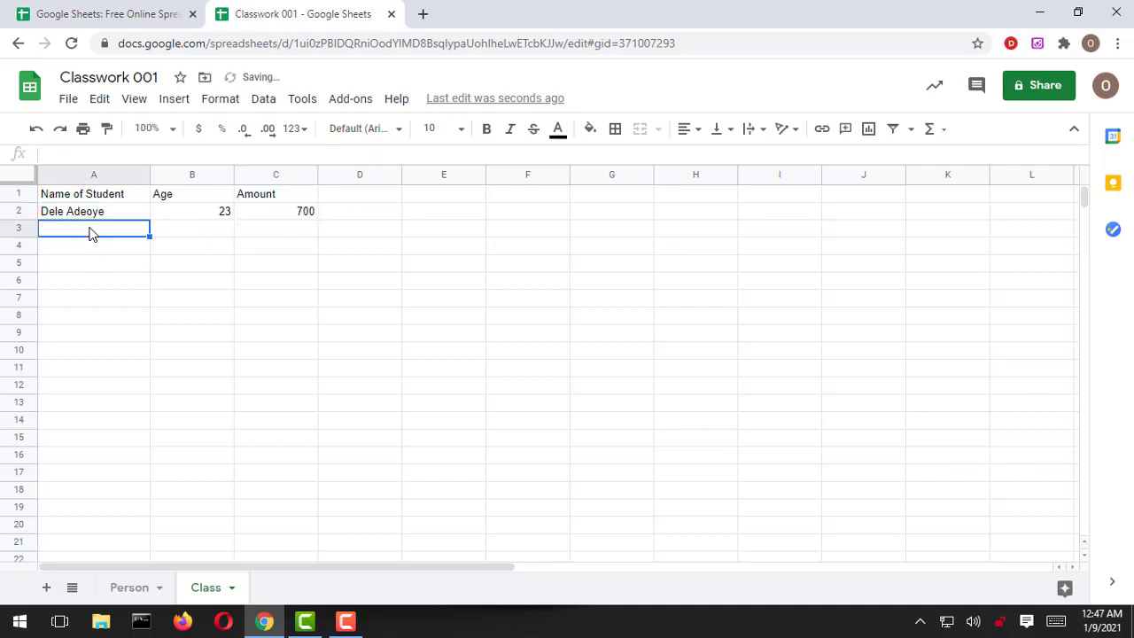
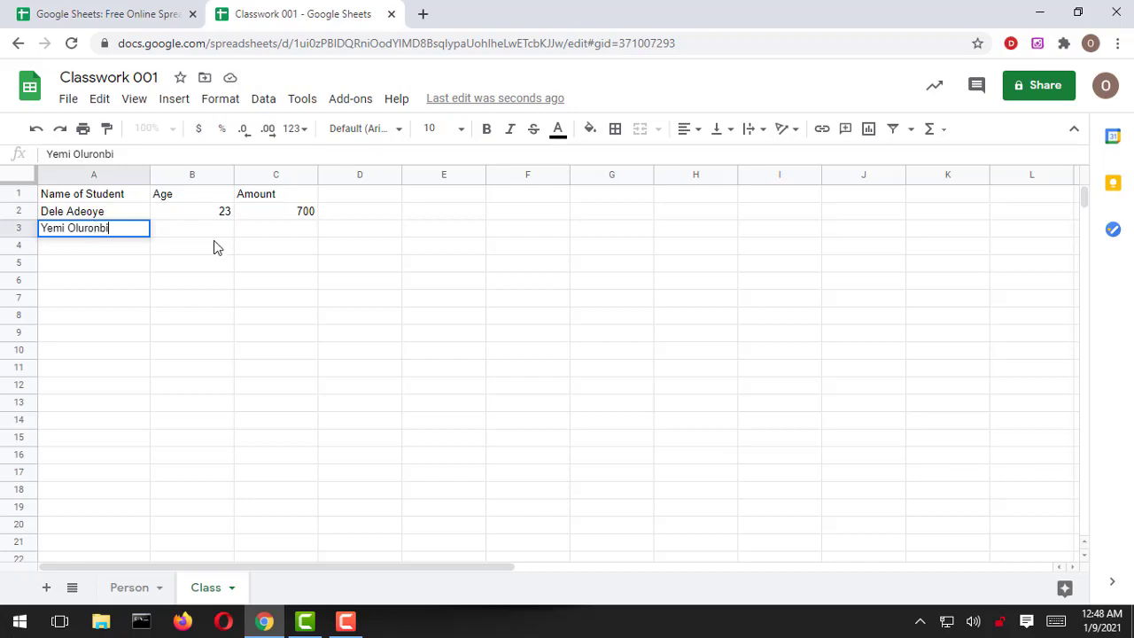
left_click(210, 230)
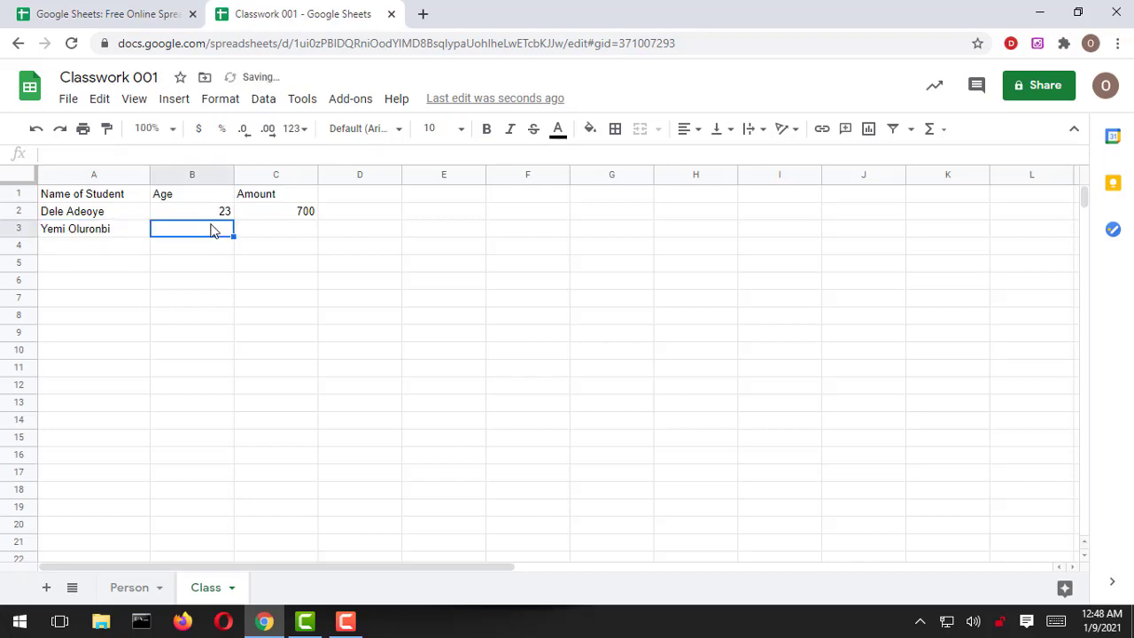
type("24")
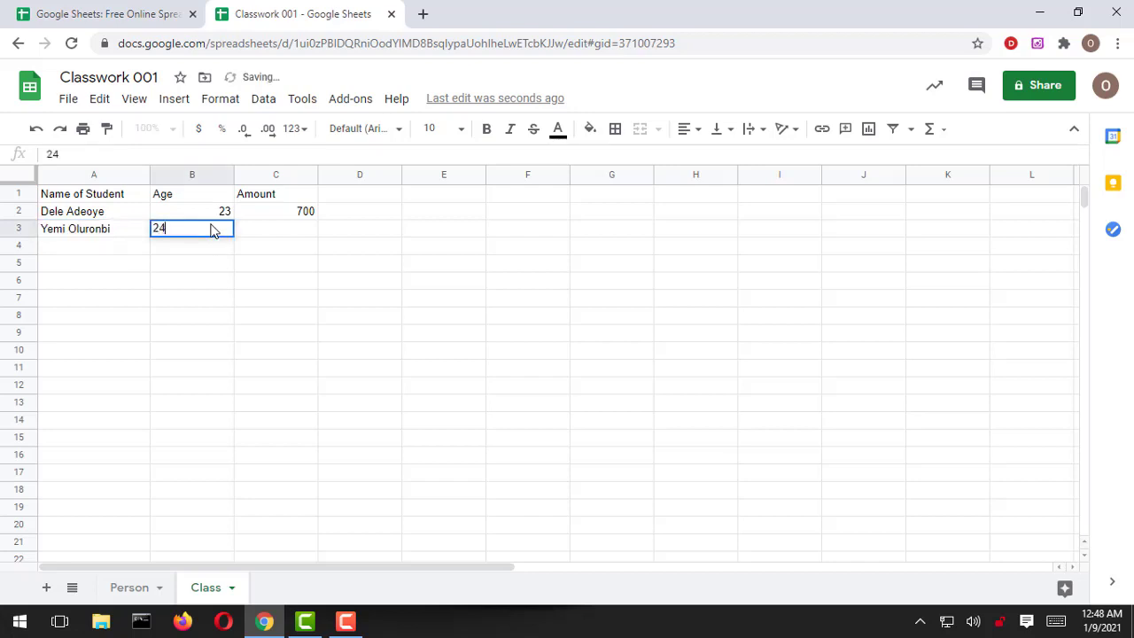
left_click(270, 230)
type("900")
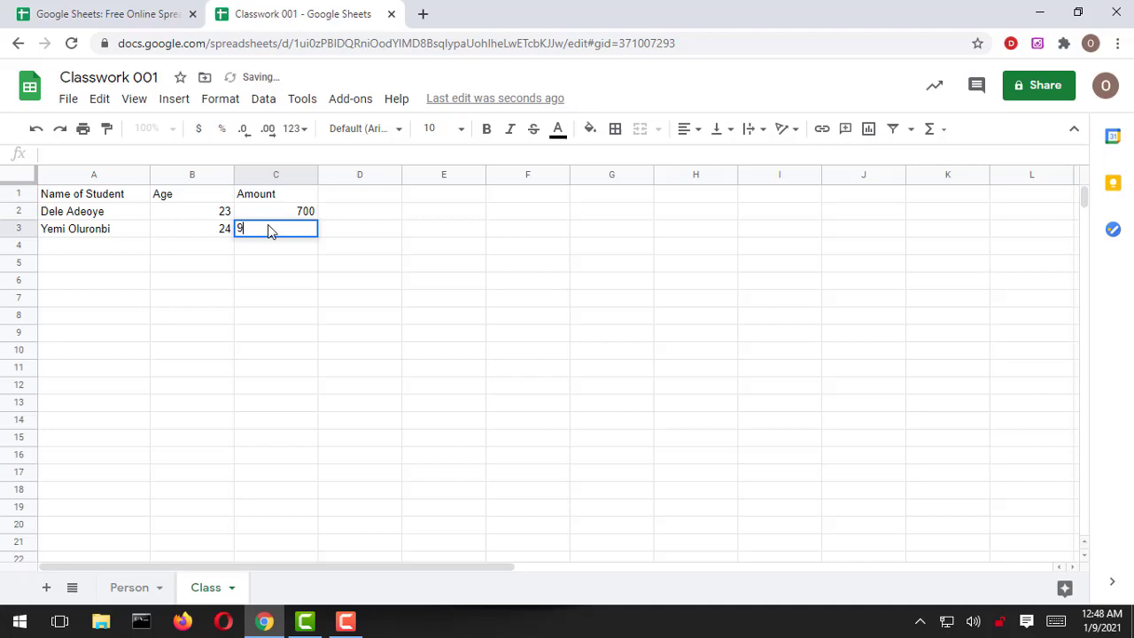
left_click(391, 233)
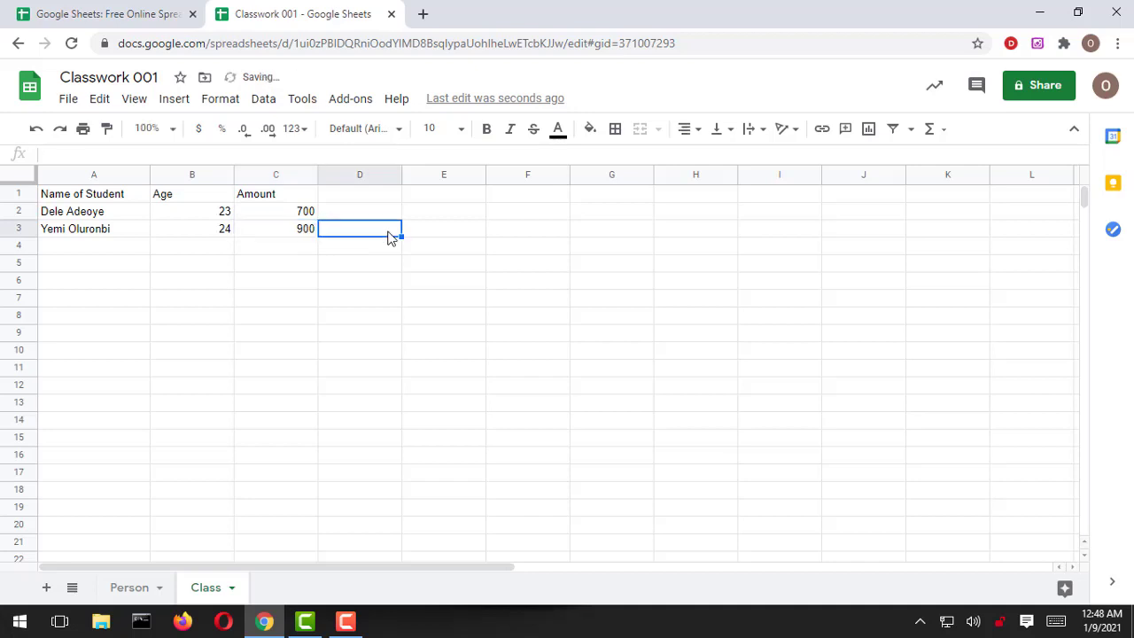
Step: Apply all borders to the header row 1
left_click(104, 199)
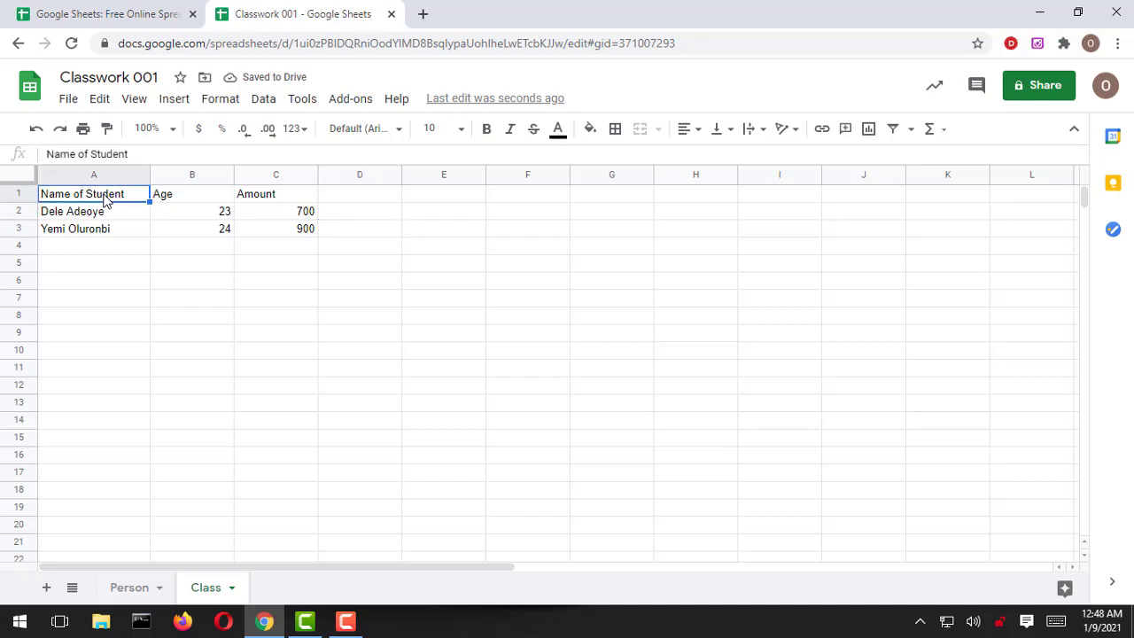
left_click(104, 219)
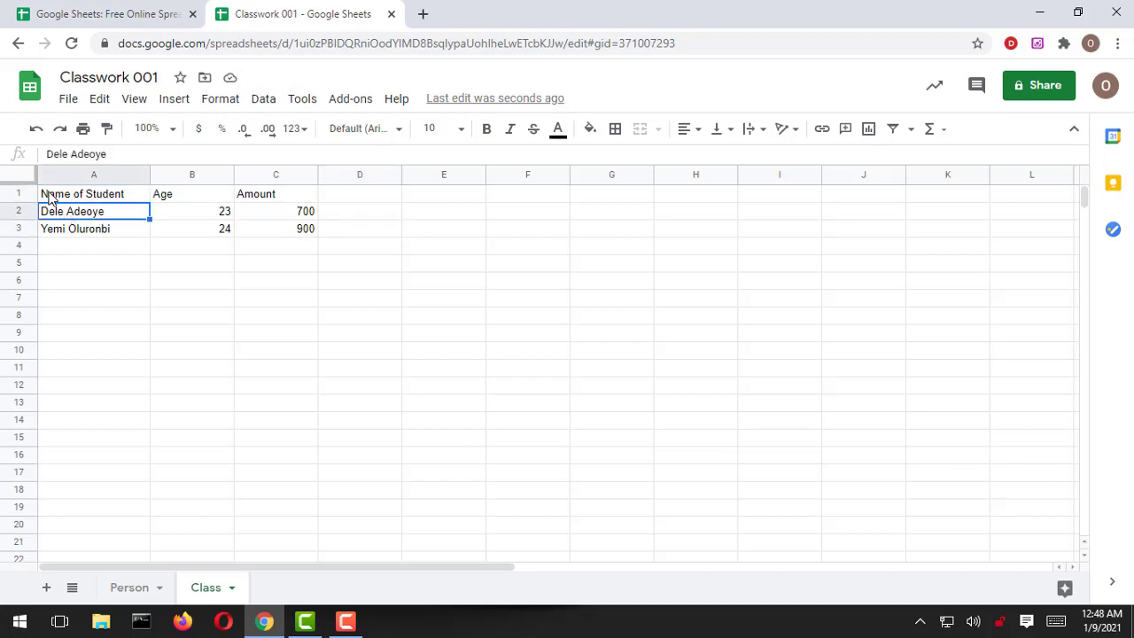
left_click(12, 195)
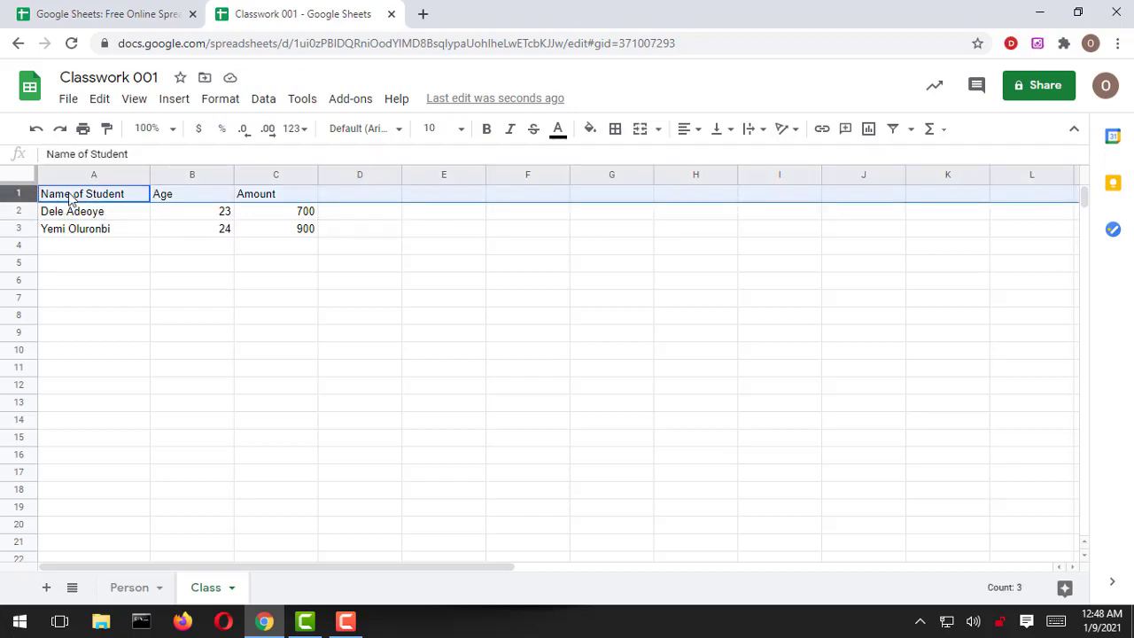
left_click(616, 133)
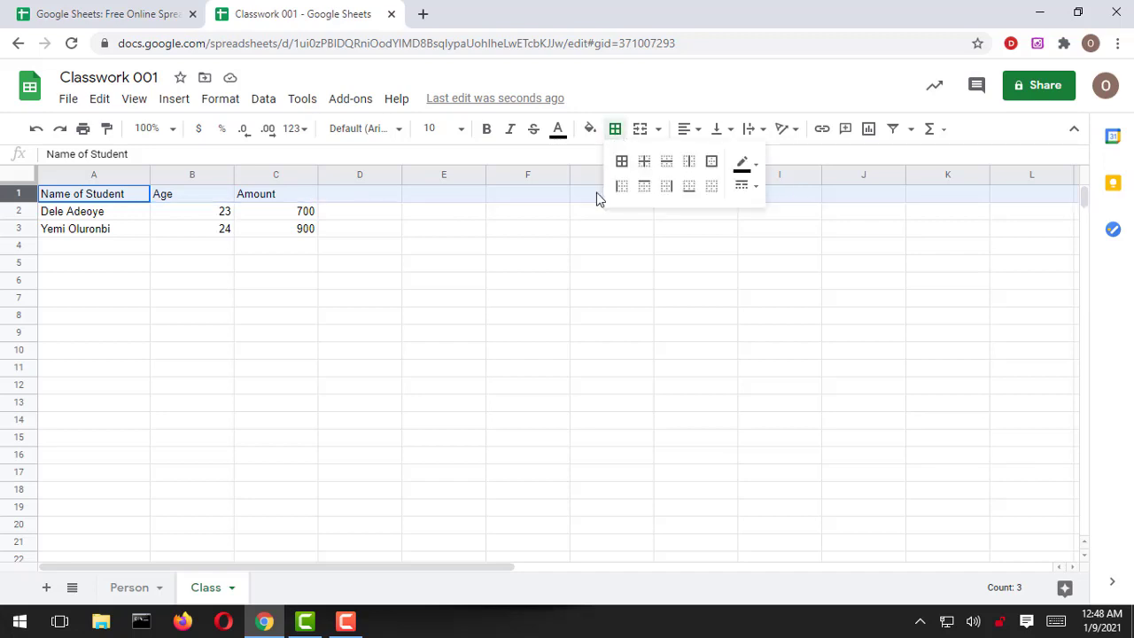
left_click(622, 162)
left_click(420, 232)
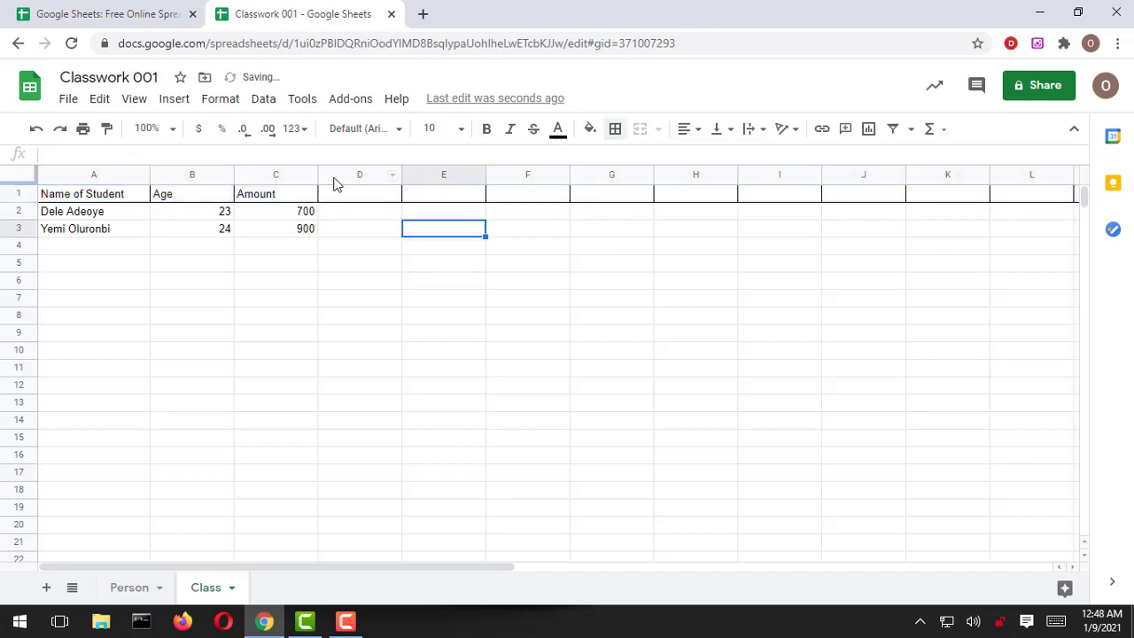
Step: Make the row 1 header labels bold and italic
left_click(17, 193)
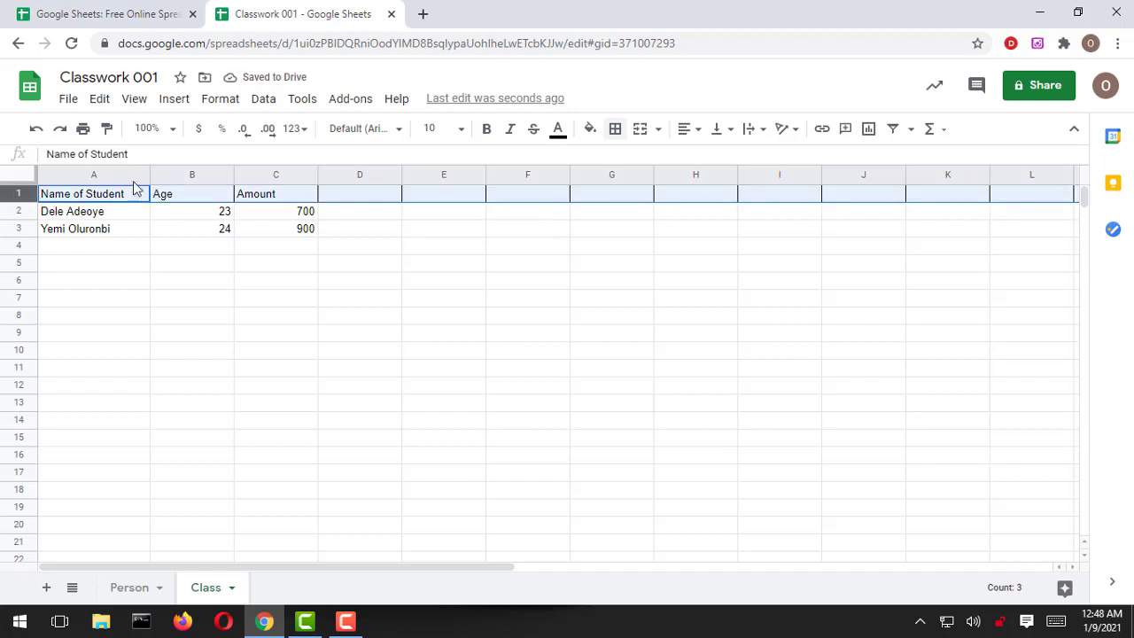
left_click(488, 134)
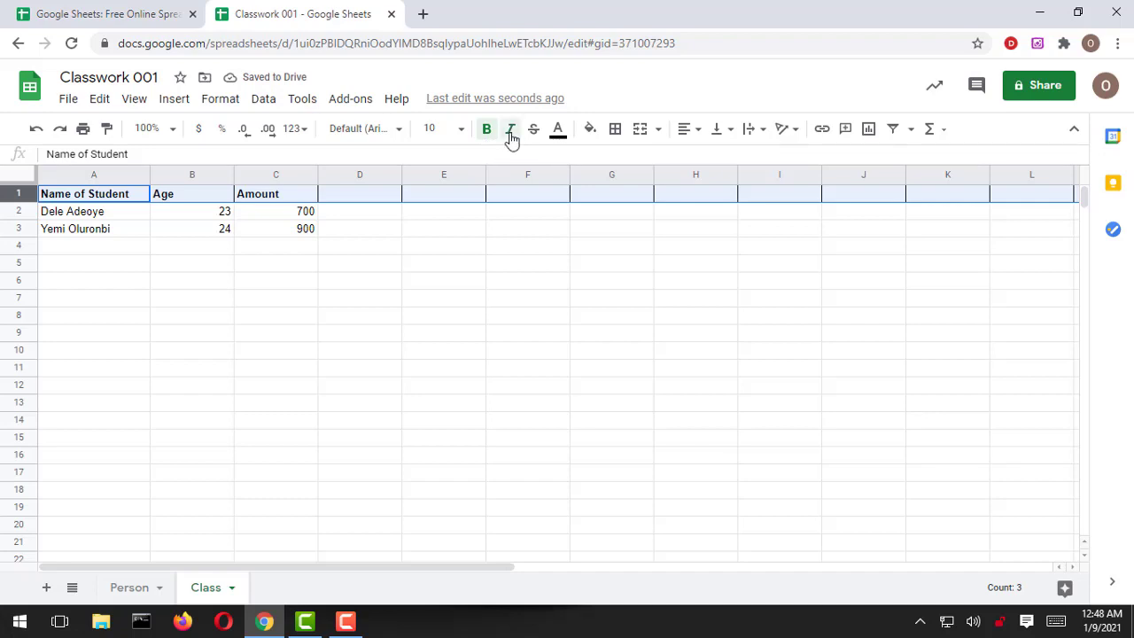
left_click(511, 134)
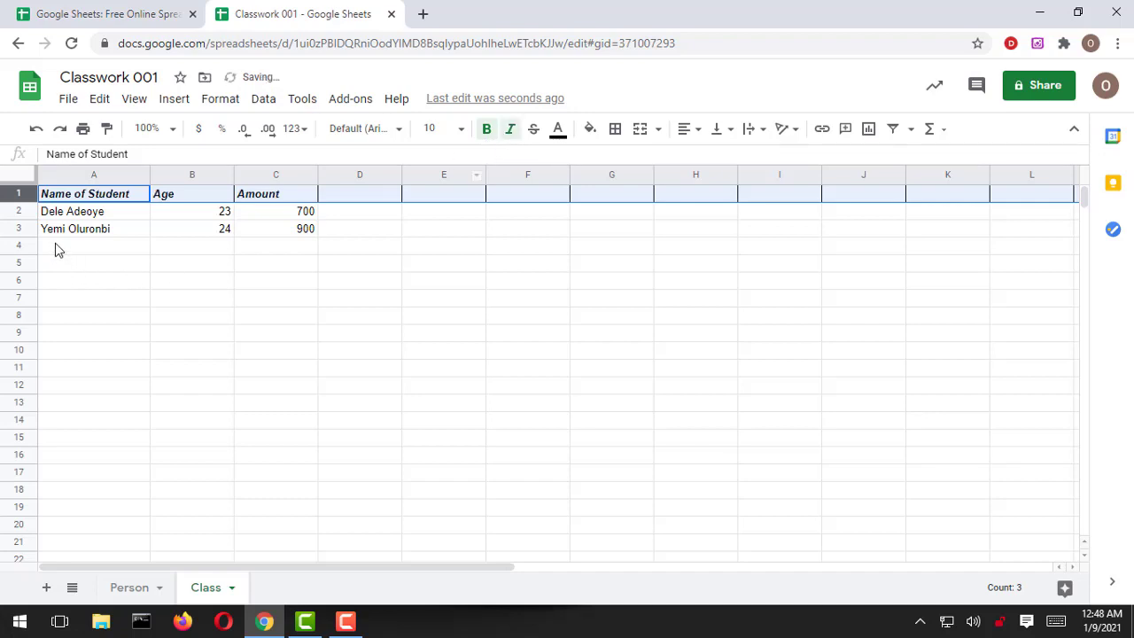
left_click(94, 216)
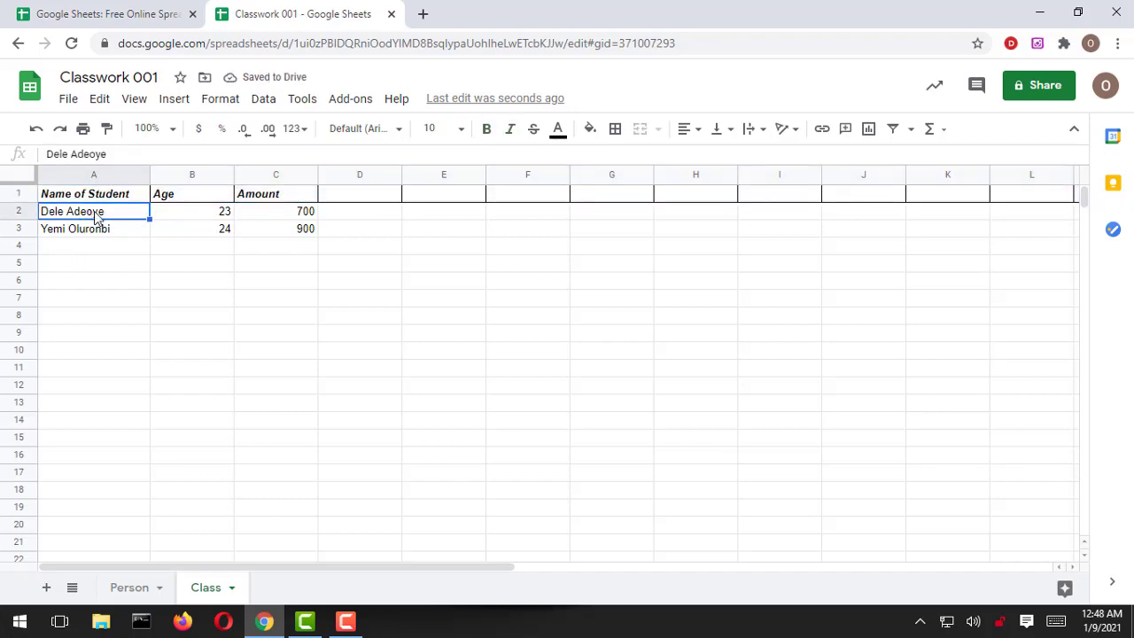
left_click(285, 248)
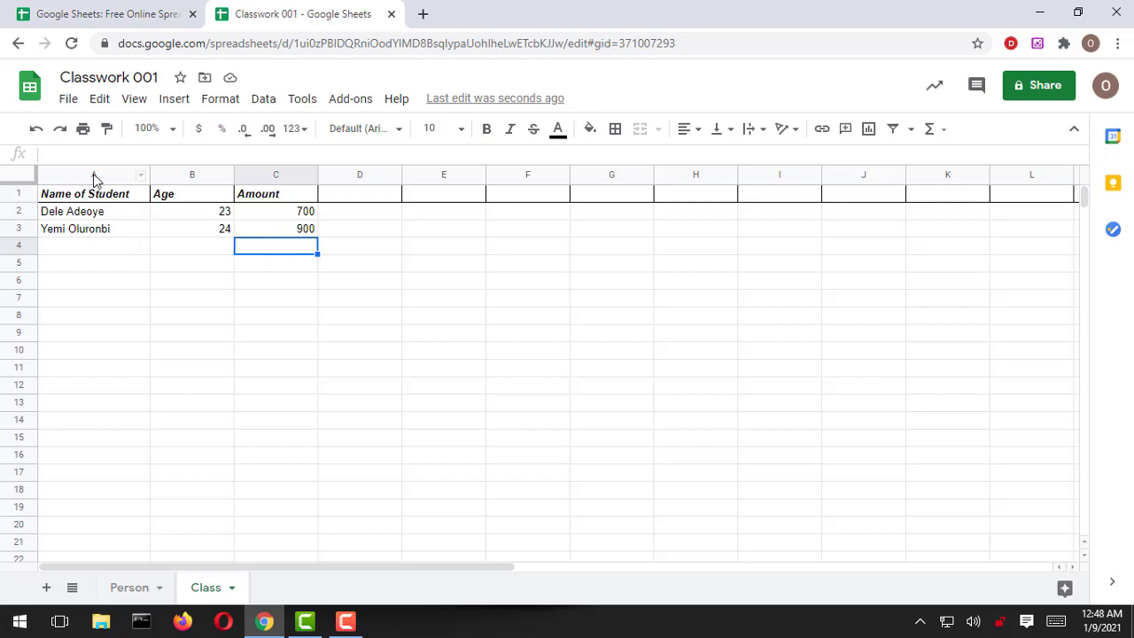
left_click(105, 201)
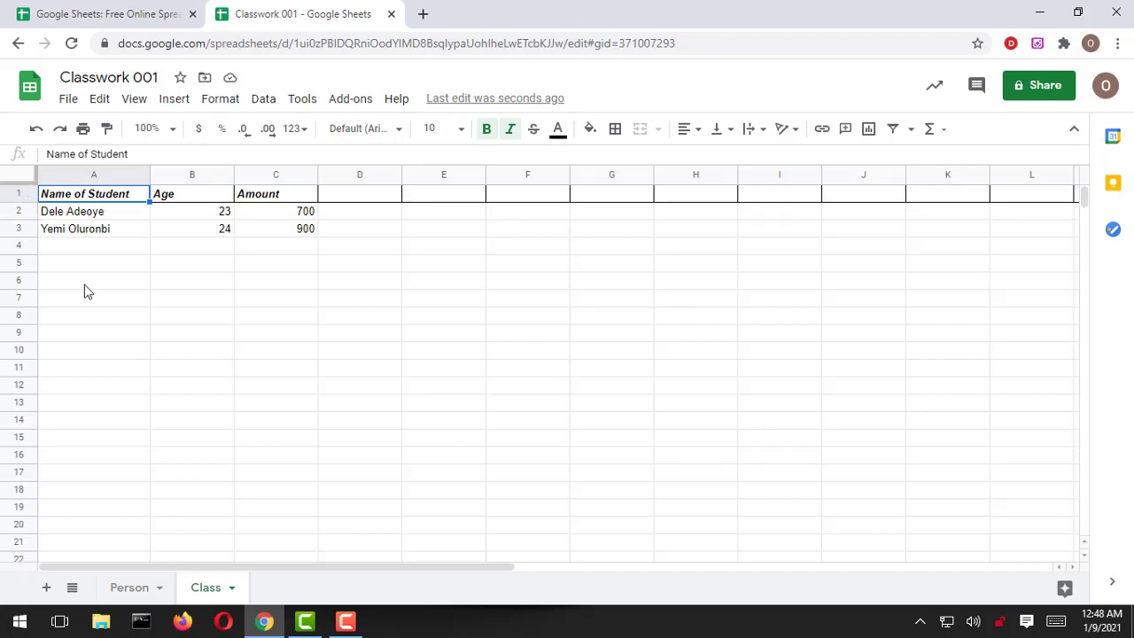
left_click(71, 321)
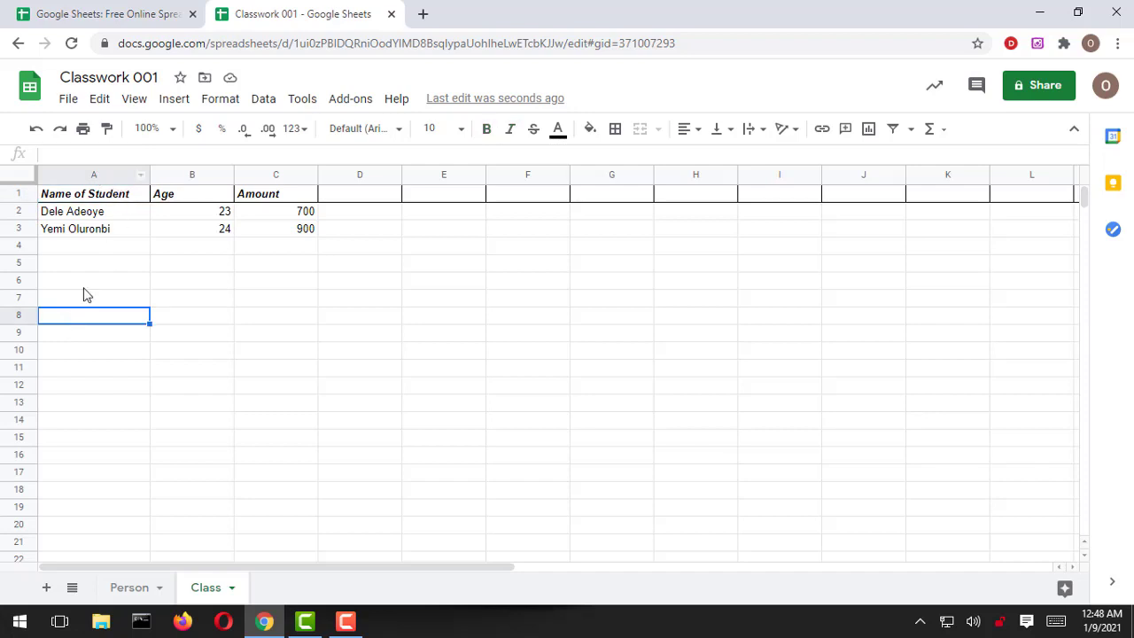
left_click(366, 177)
left_click(357, 350)
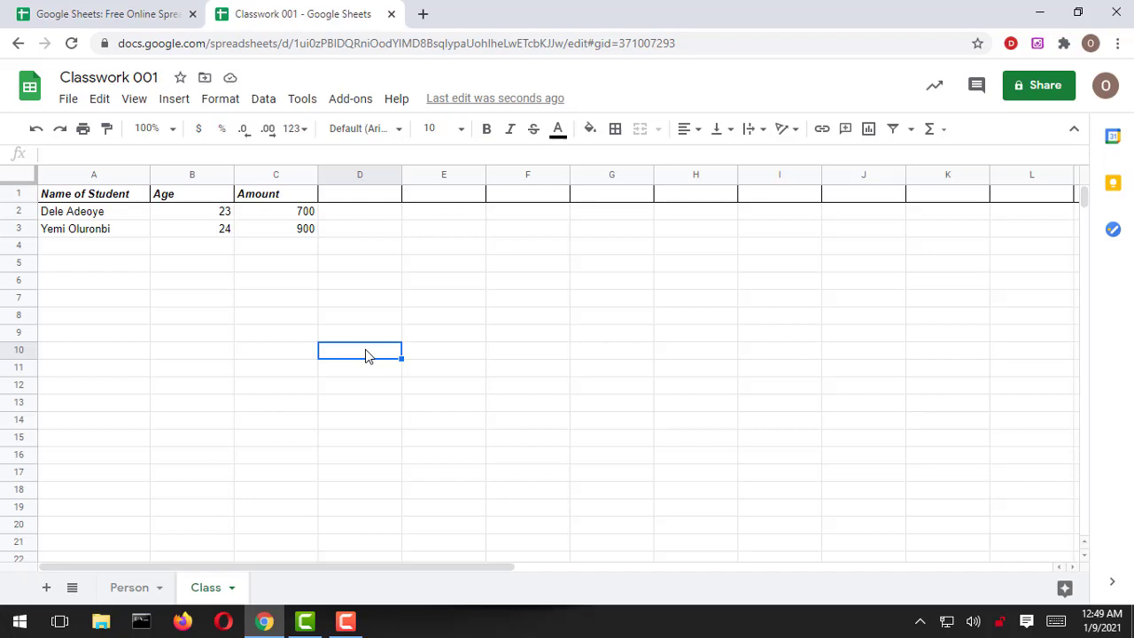
Step: Enter the formula =C2+C3 in C4, totalling the amounts to 1600
left_click(300, 247)
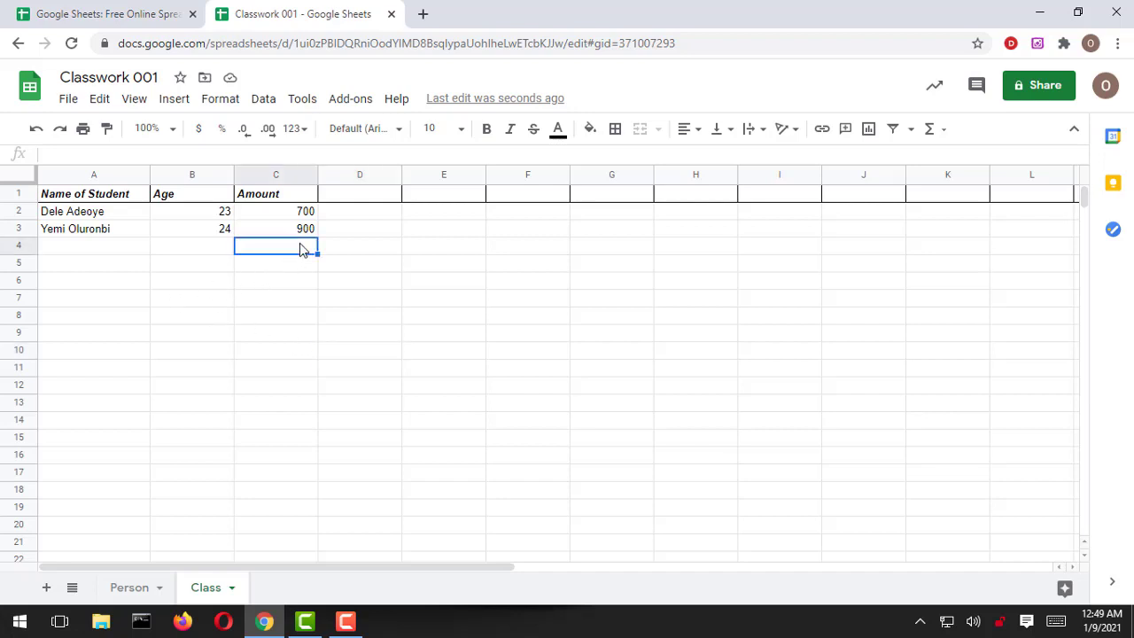
left_click(90, 154)
type("=")
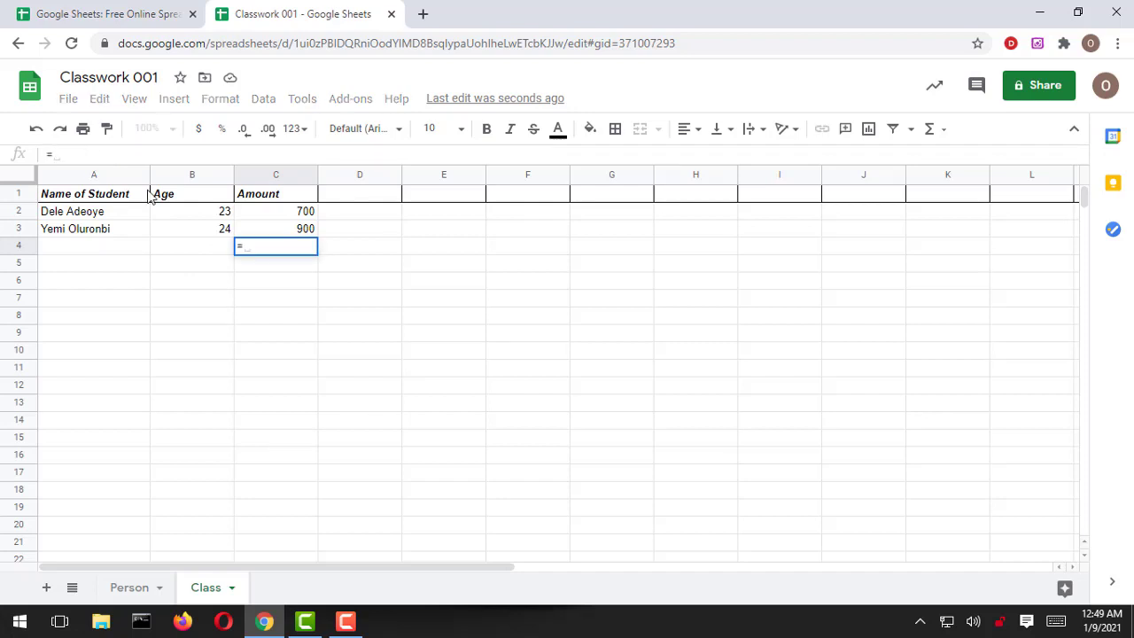
left_click(282, 213)
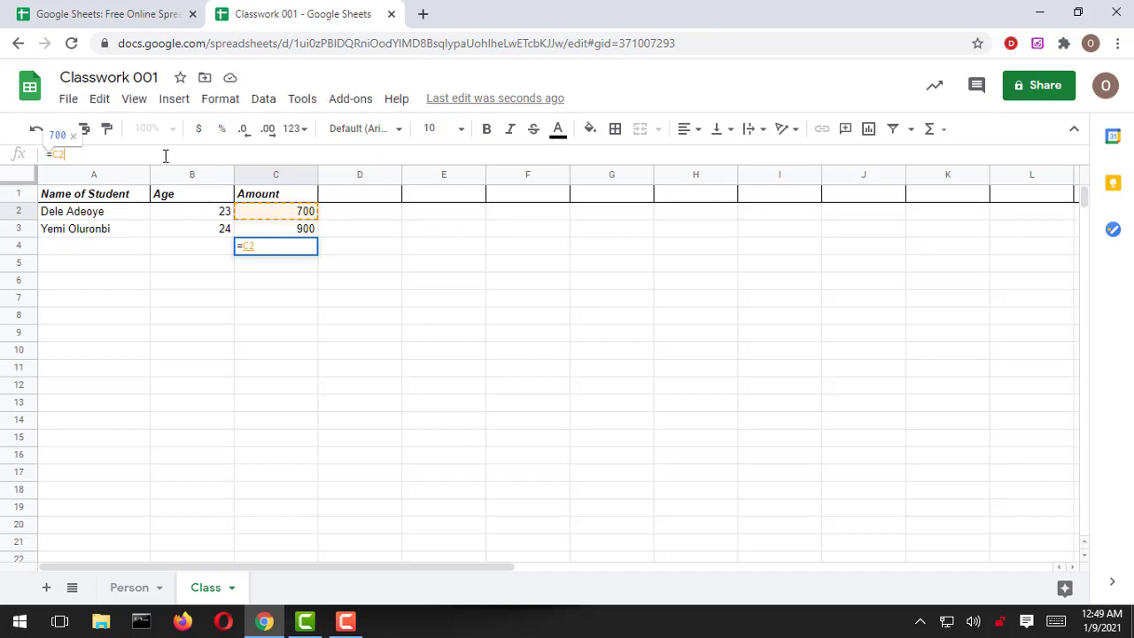
type("+")
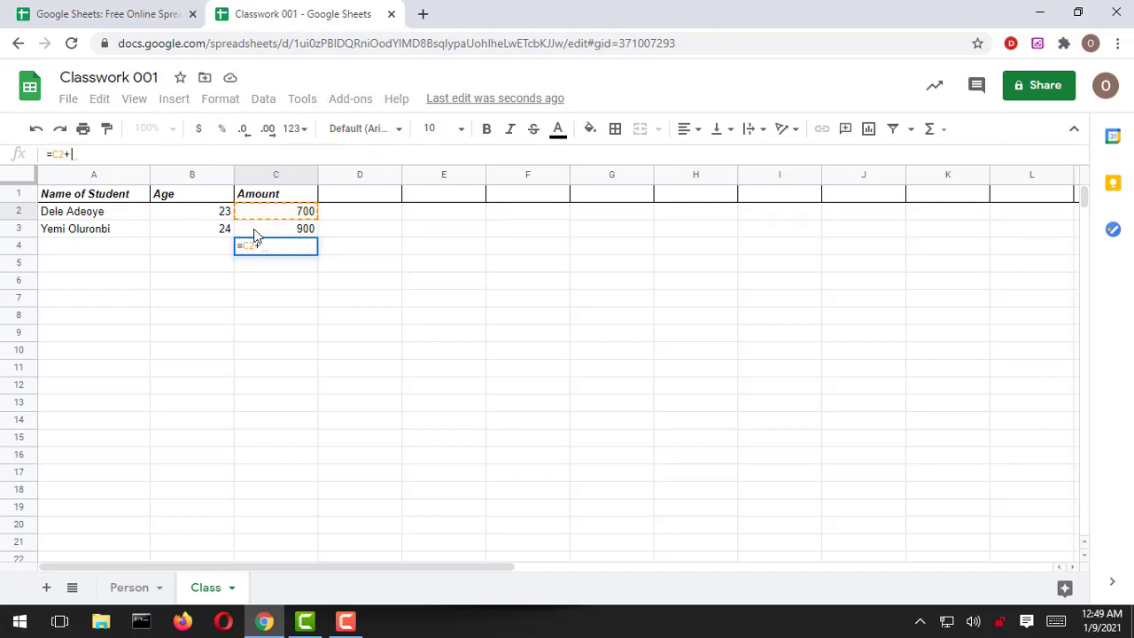
left_click(255, 232)
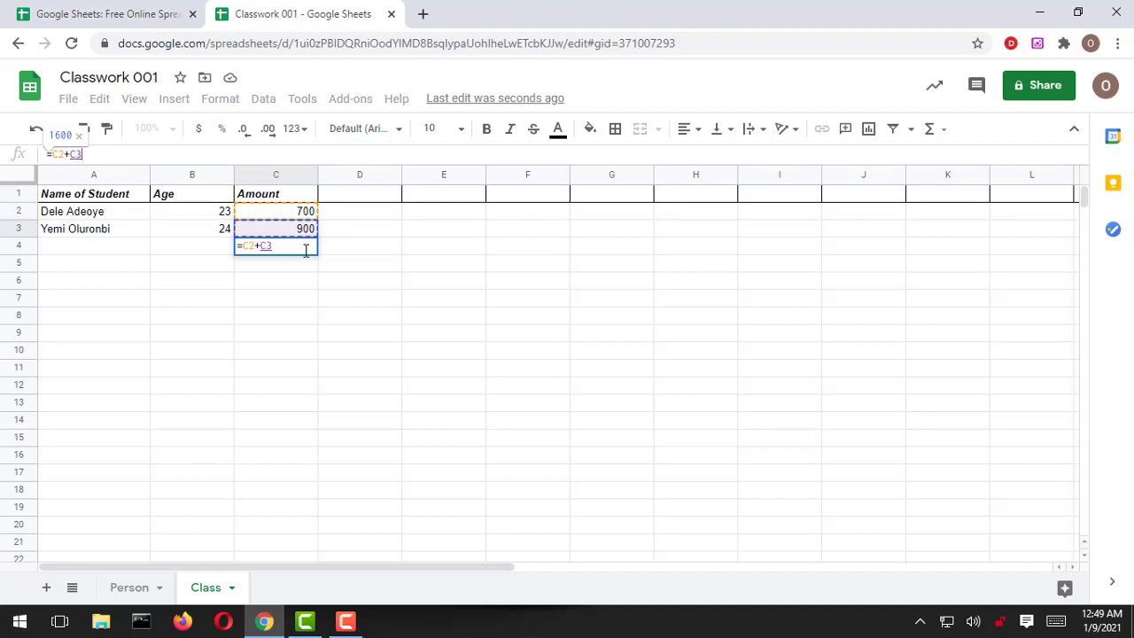
key("Return")
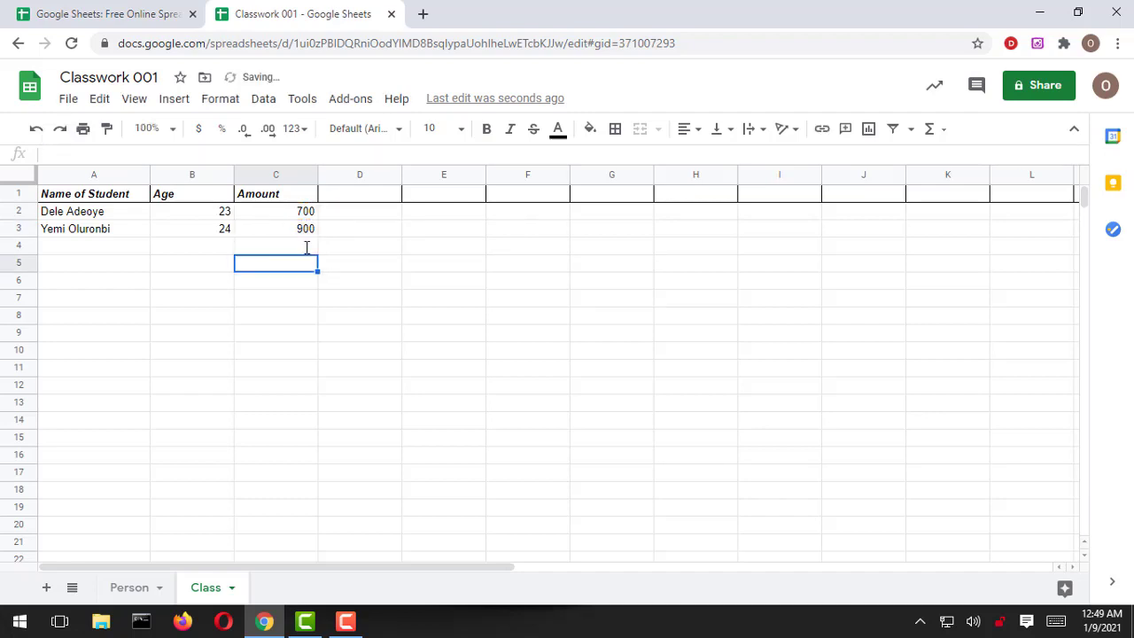
left_click(257, 249)
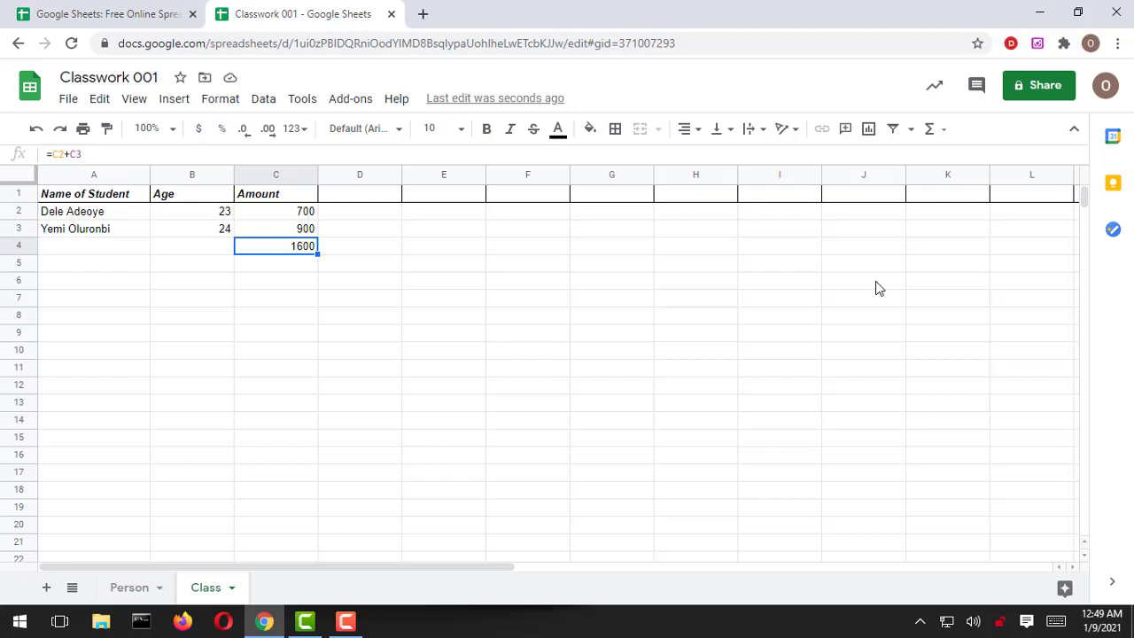
Step: Invite the collaborator as Editor with the note 'Hi, can we work on this together'
left_click(1024, 94)
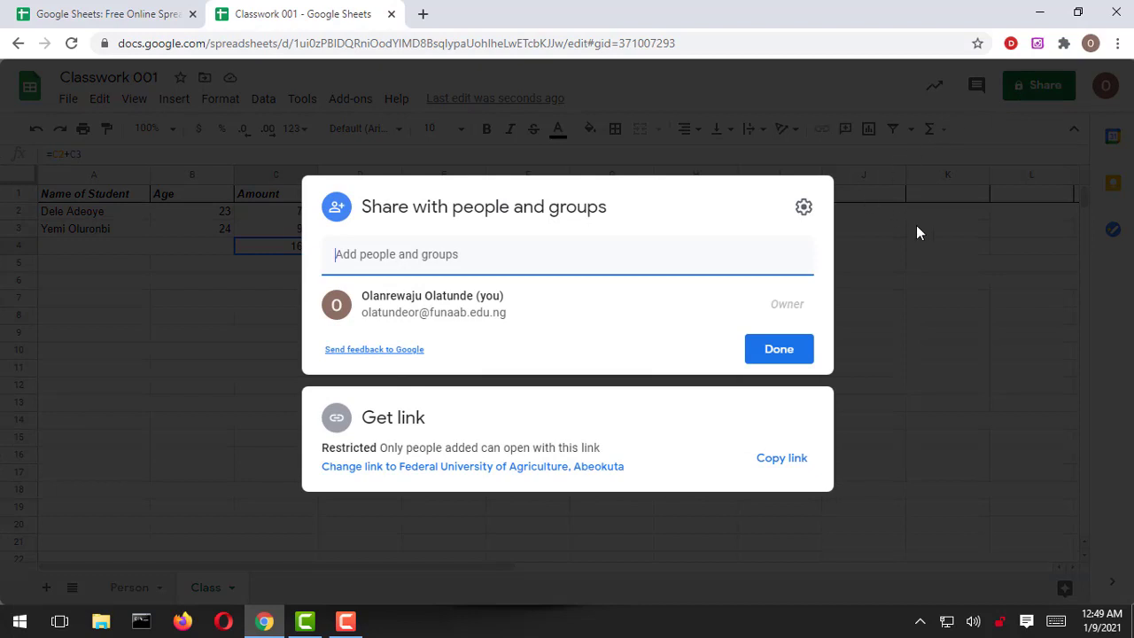
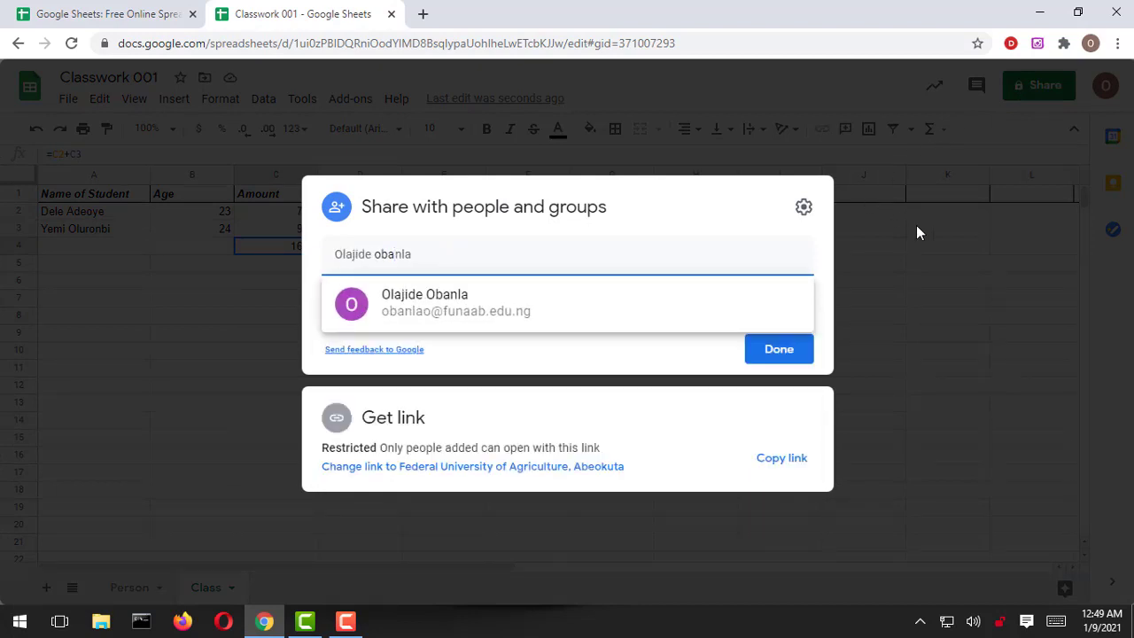
left_click(463, 310)
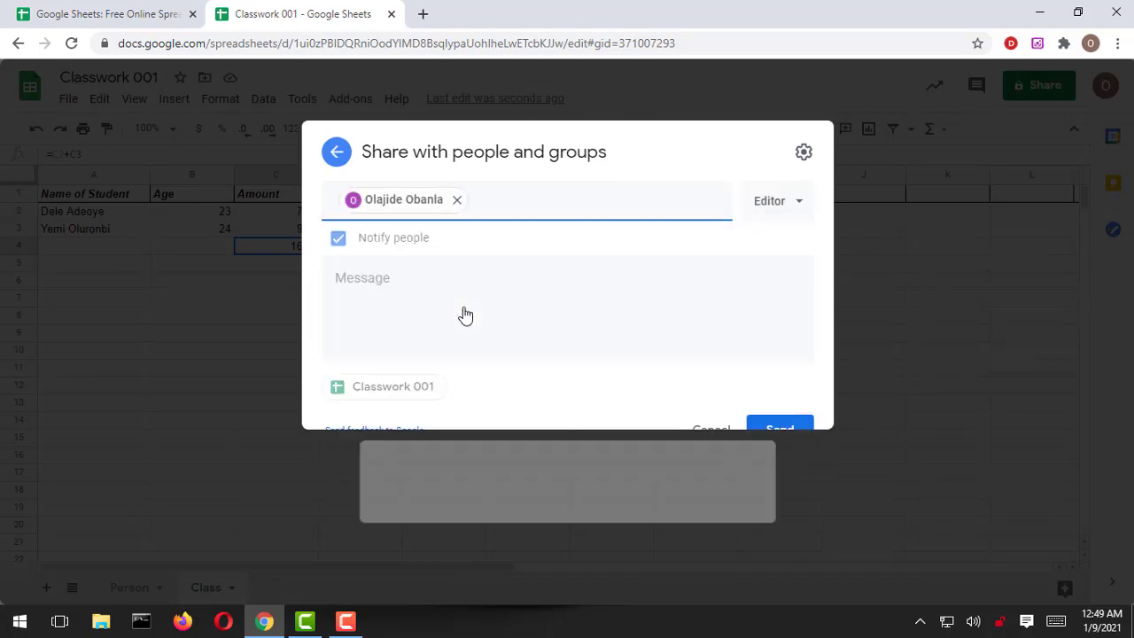
left_click(462, 316)
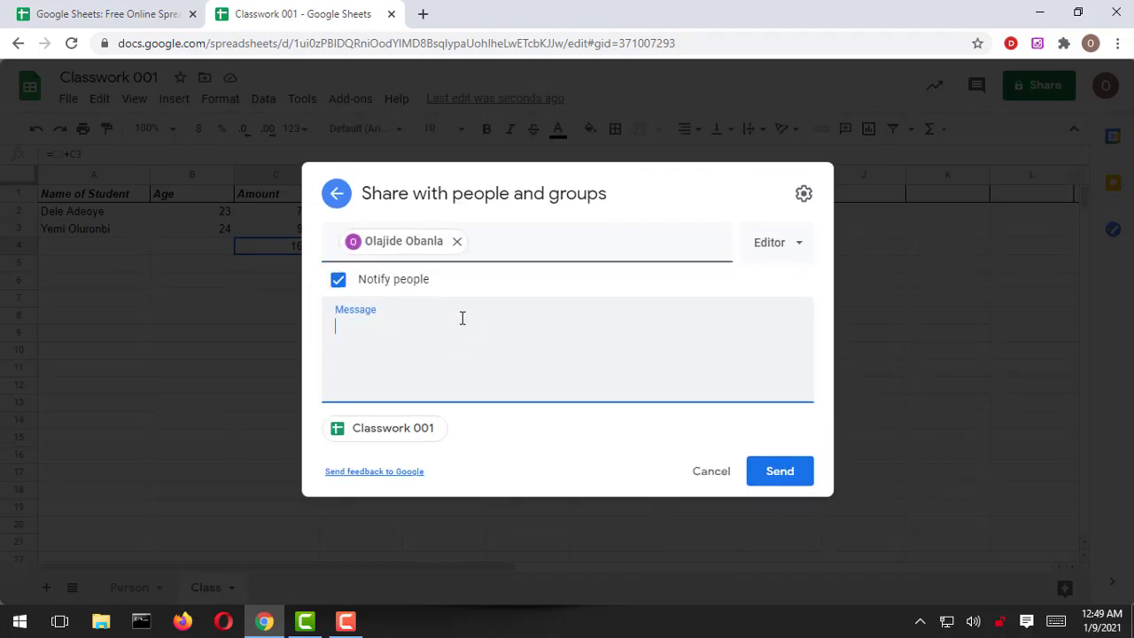
type("Hi, can we work on this together")
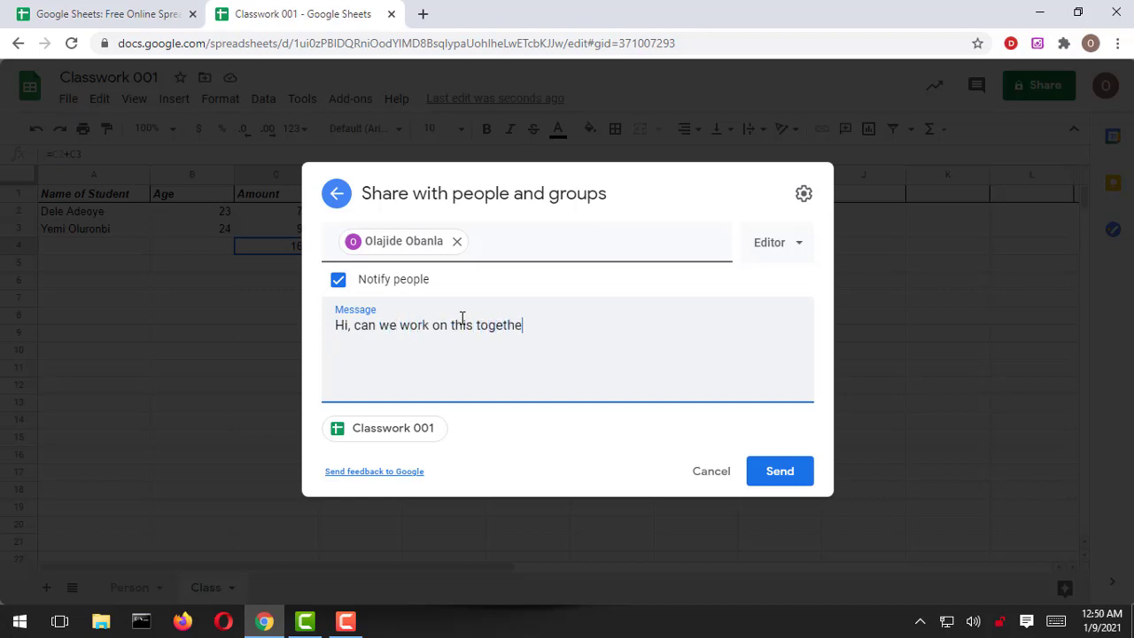
left_click(785, 475)
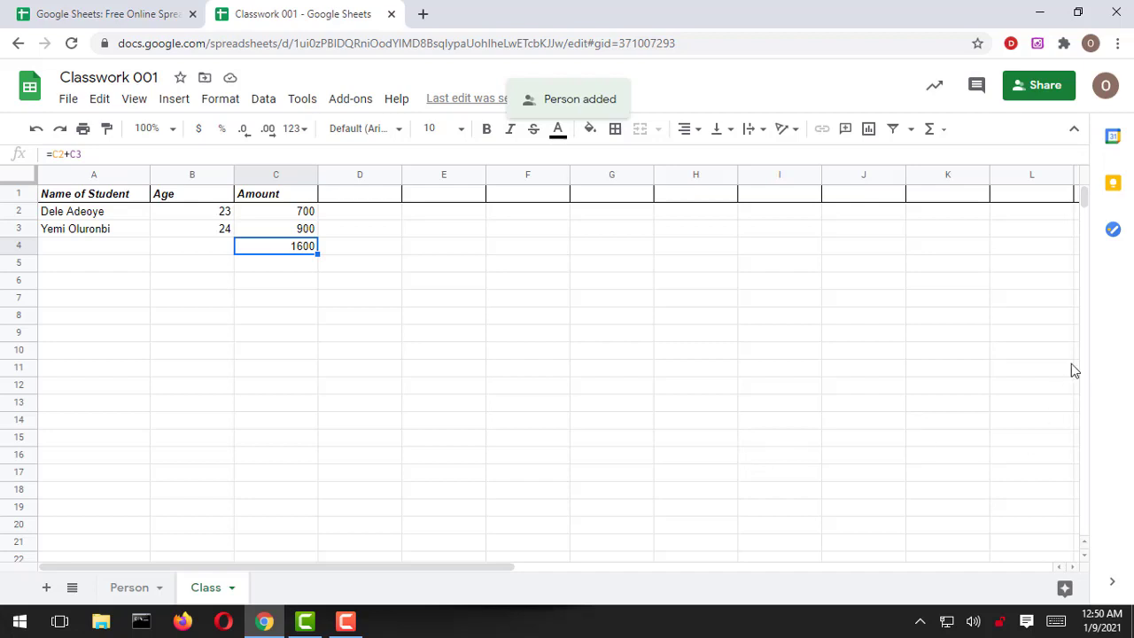
Step: Reopen sharing settings and review the collaborator's role options, leaving it on Editor
left_click(1019, 94)
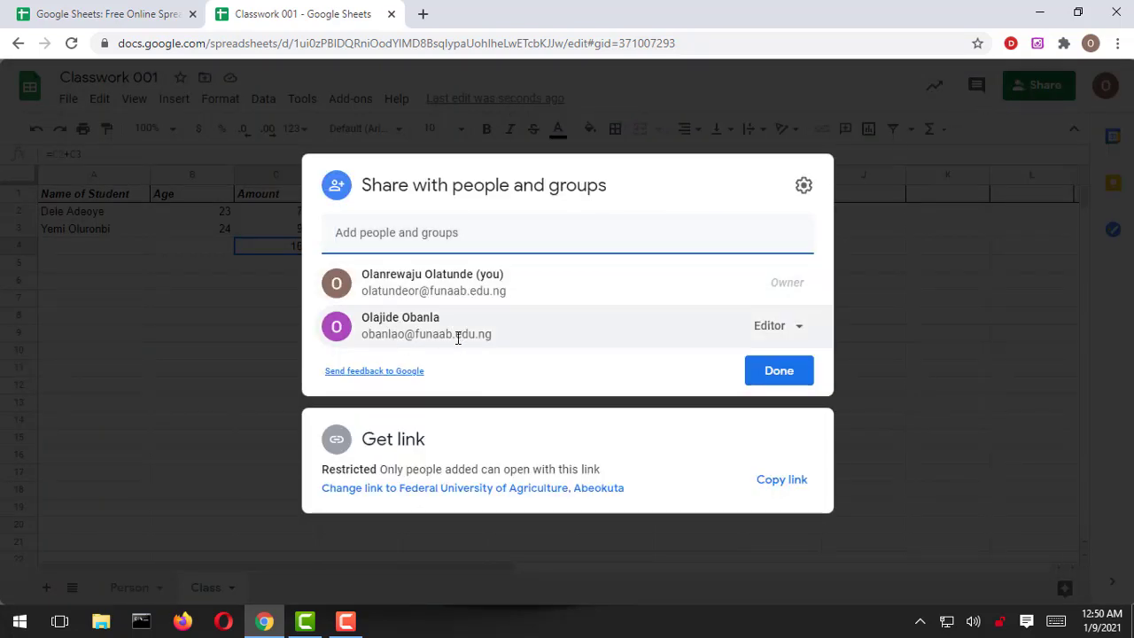
left_click(800, 334)
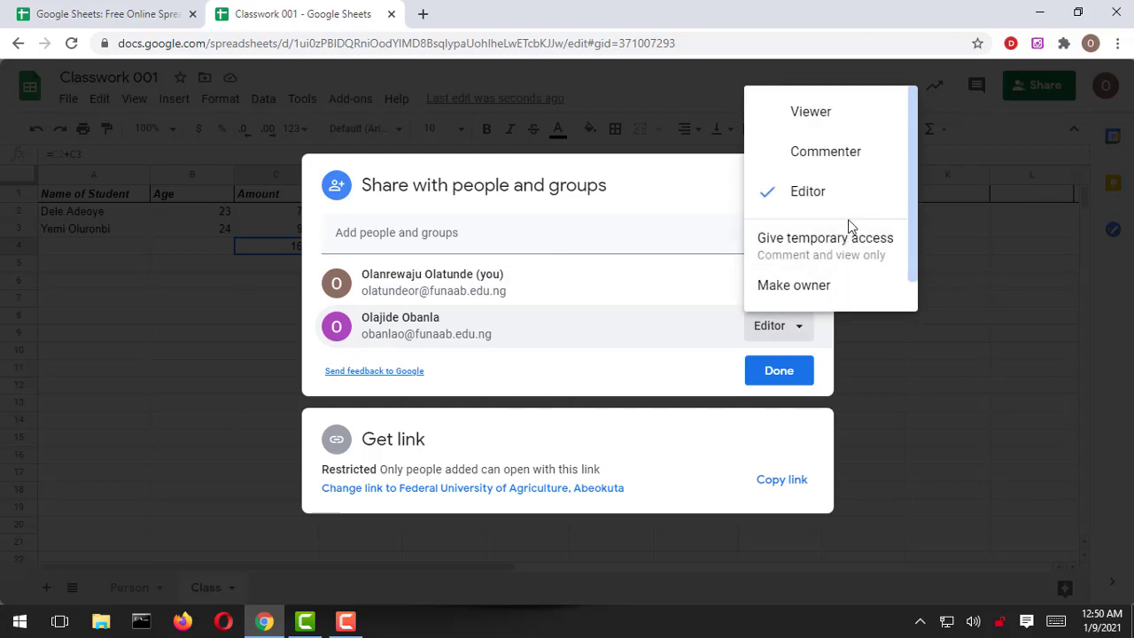
scroll(828, 270, "down", 1)
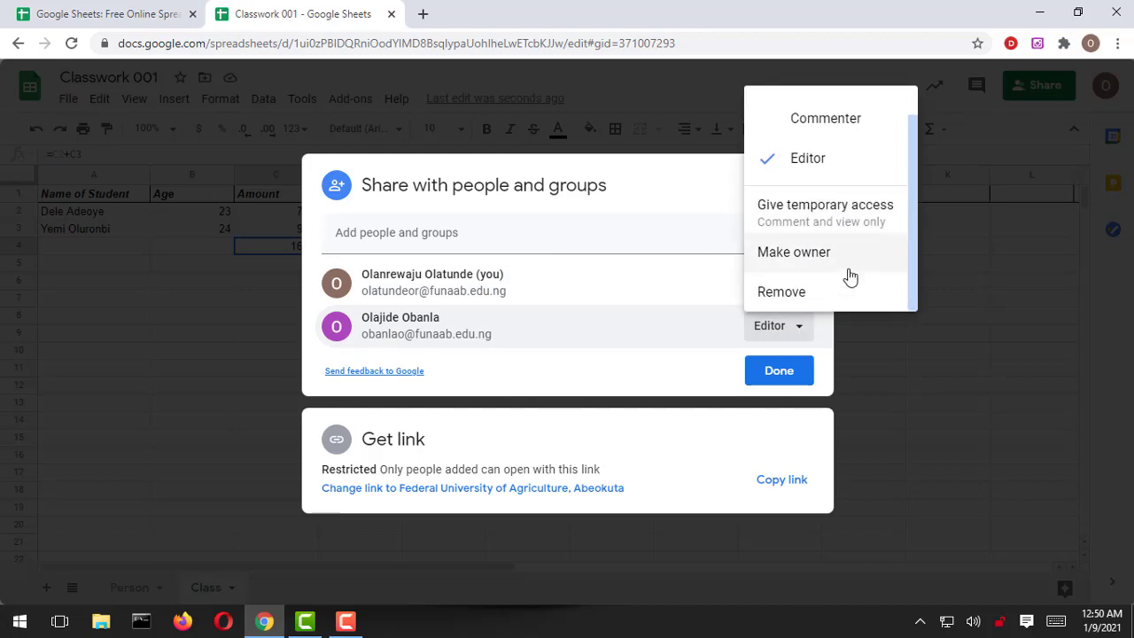
scroll(846, 277, "up", 1)
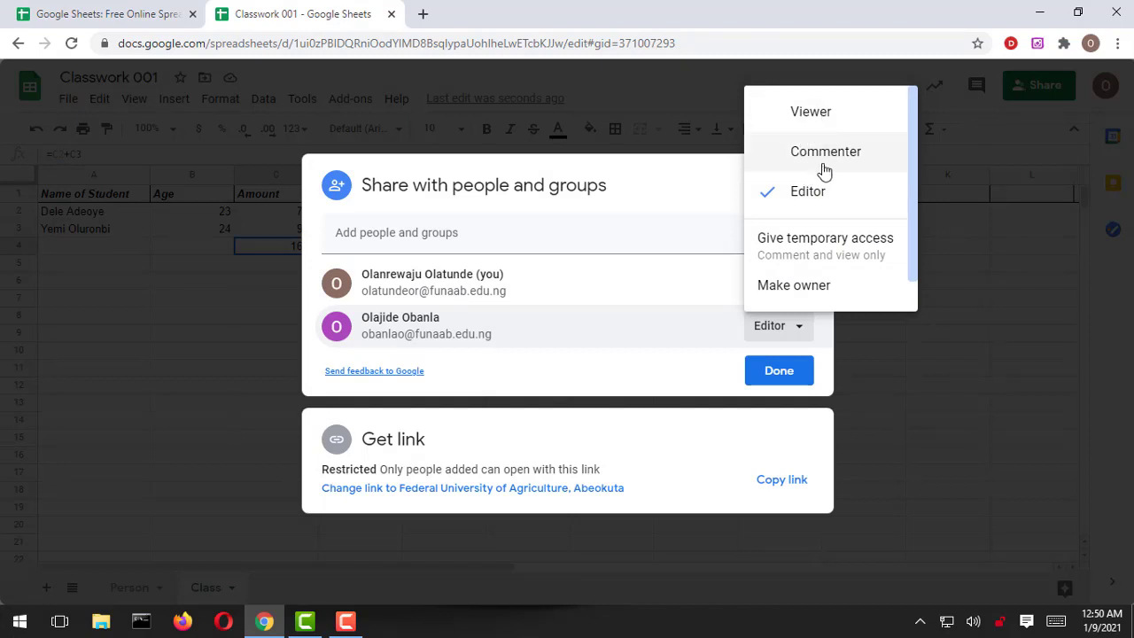
Step: Copy the restricted Classwork 001 link, paste it into the add-people field, and close sharing
left_click(792, 484)
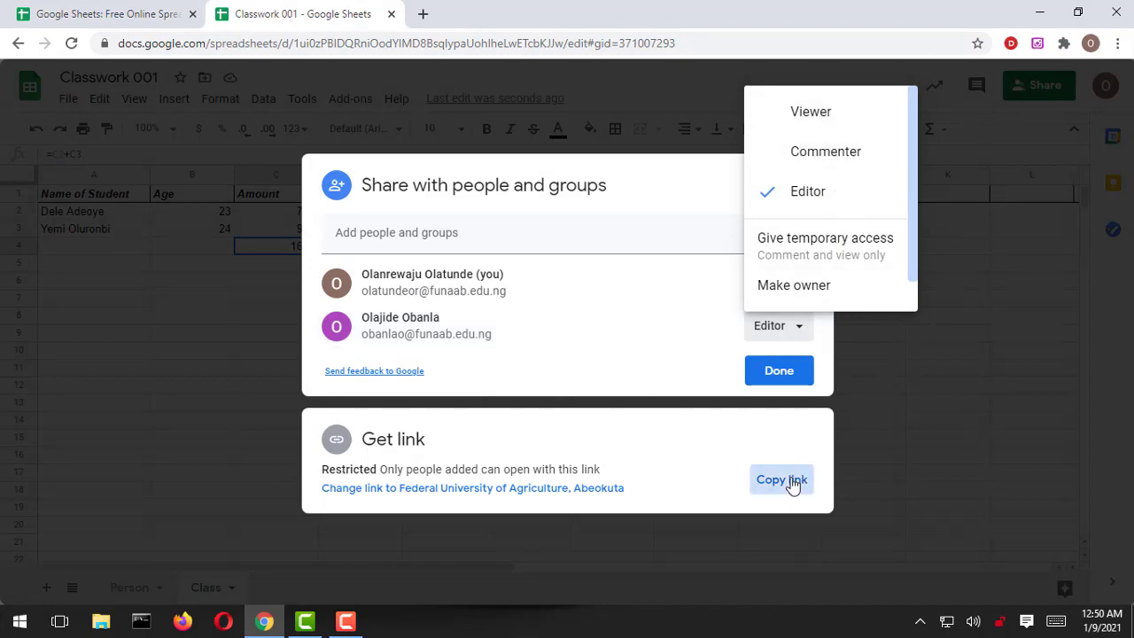
left_click(463, 233)
key("ctrl+v")
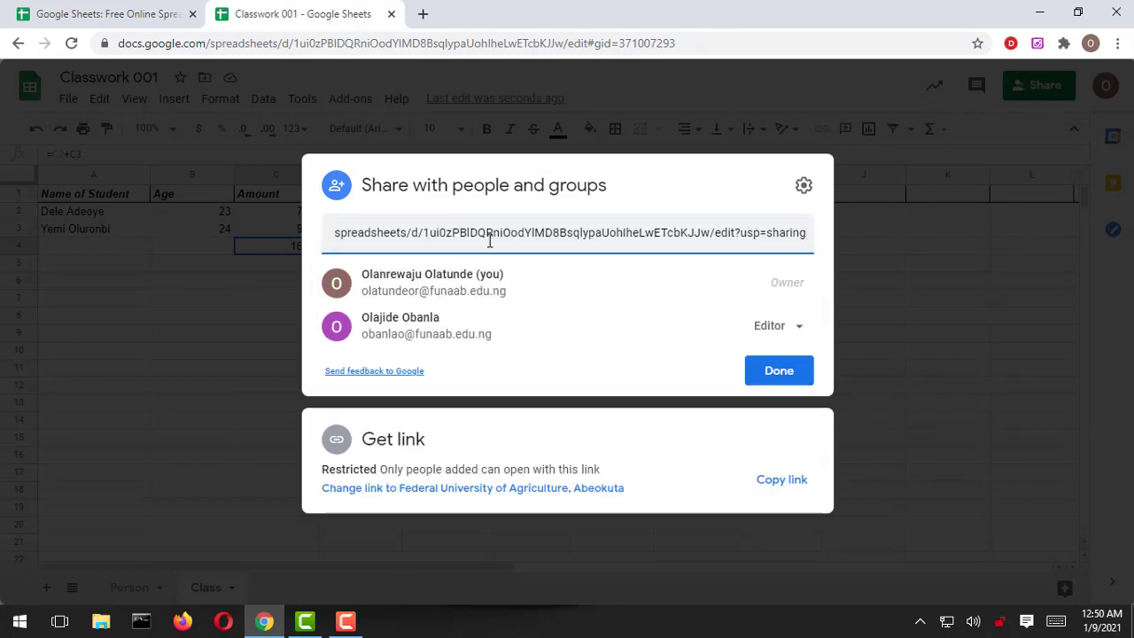
left_click(892, 327)
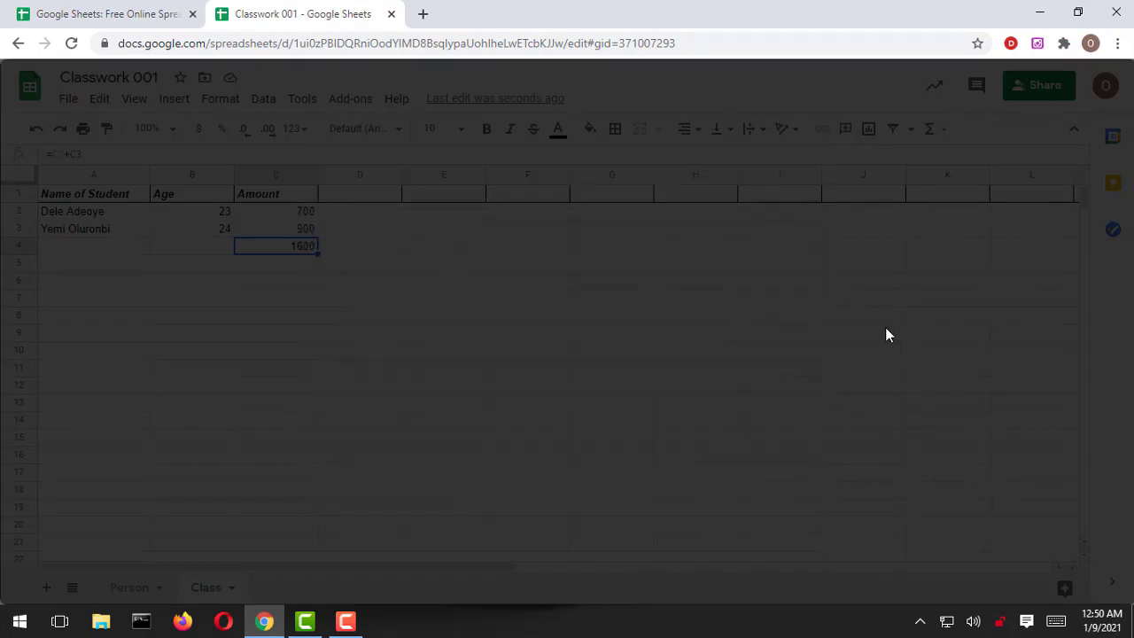